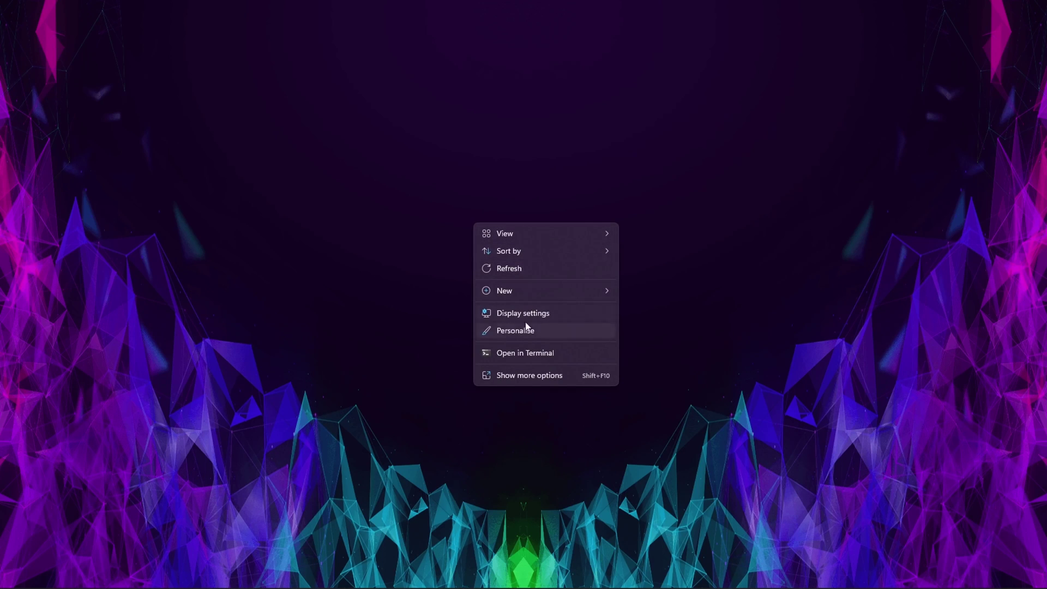
Step: Create a new folder on the desktop named "Mr03evo ics"
mouse_move(555, 292)
left_click(654, 290)
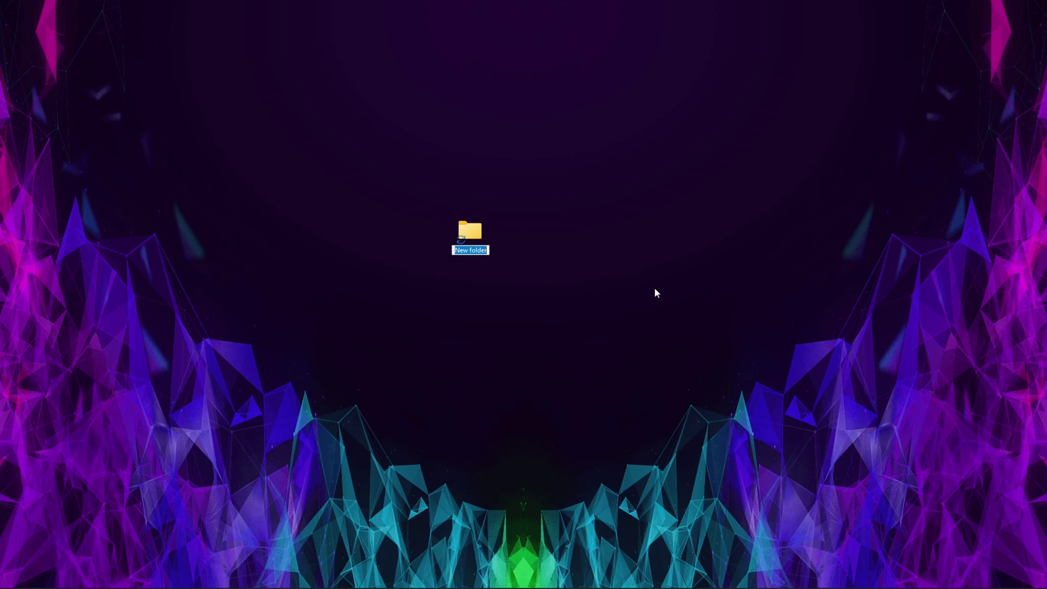
type("Mr03evo ics")
key("Return")
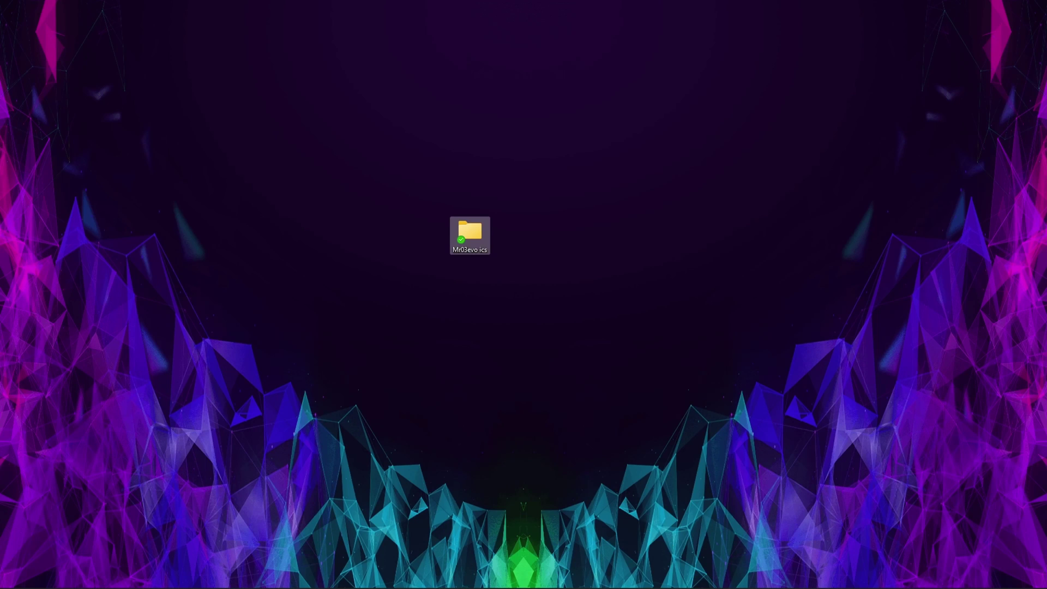
Step: Switch to Chrome and look through the product photos of the DasMikro ICS USB Adapter HS on AliExpress
left_click(547, 576)
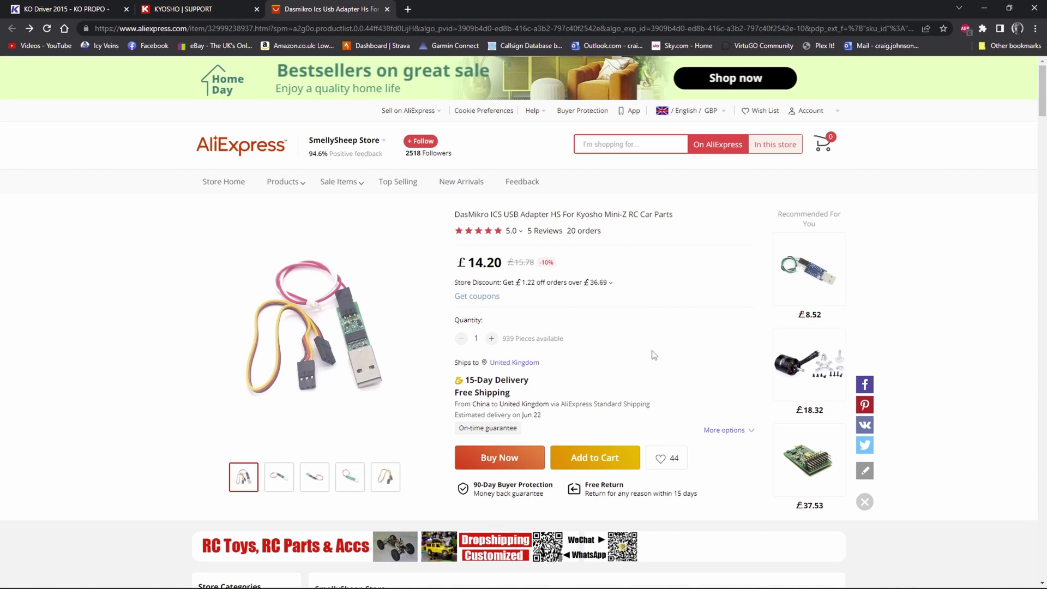
mouse_move(394, 480)
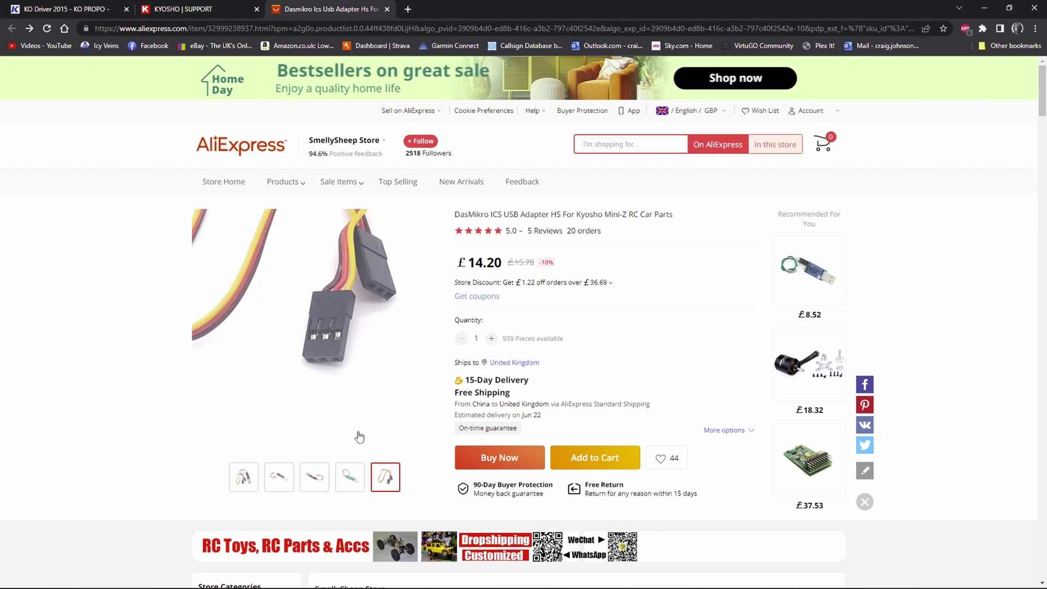
mouse_move(351, 479)
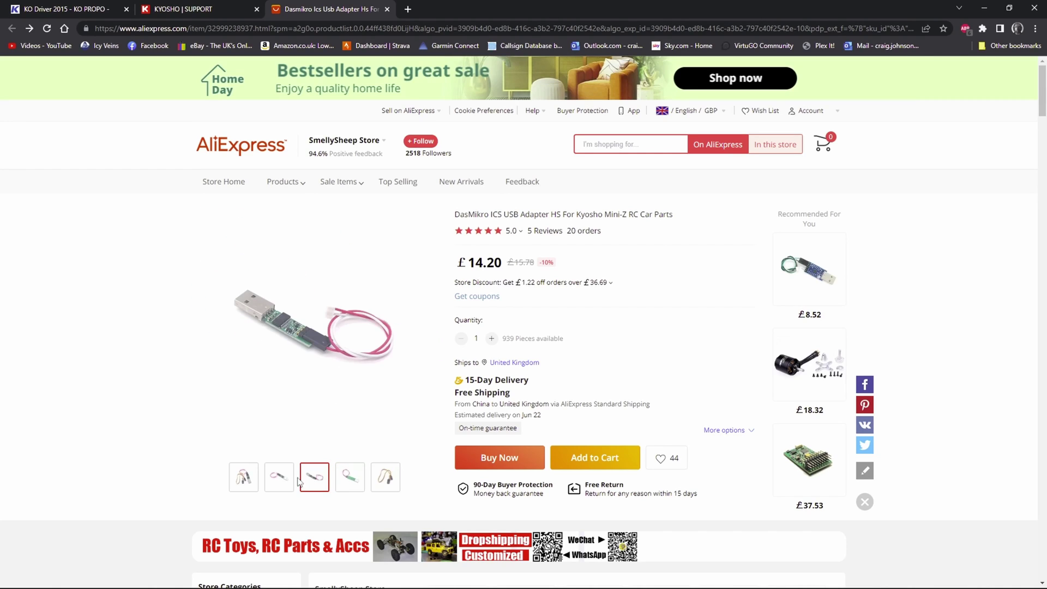
mouse_move(254, 483)
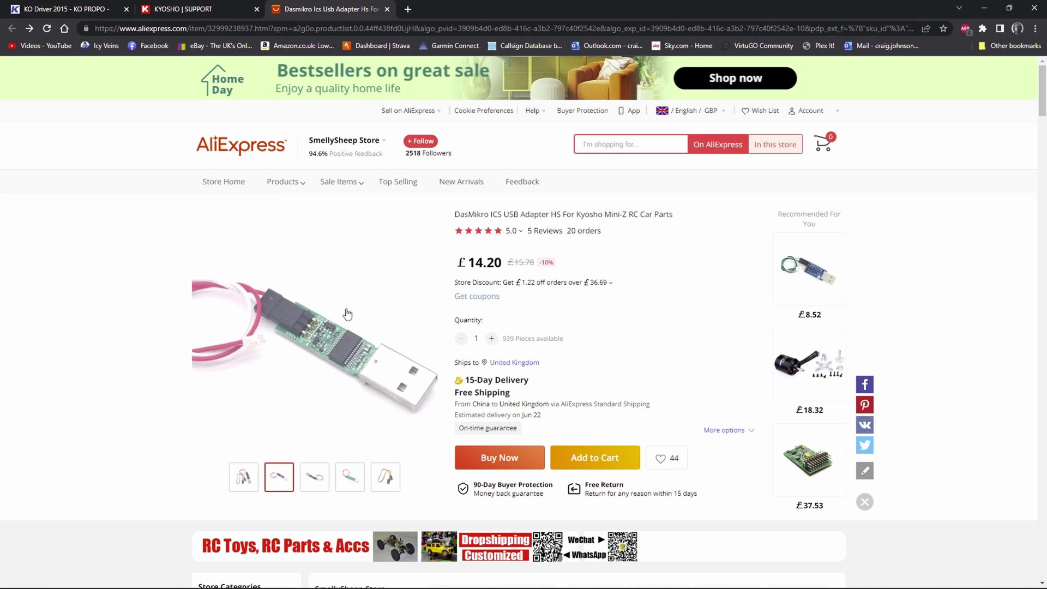
Step: Download KO Driver 2015 from the KO Propo support page, saving KO_Driver_2015.zip in the desktop's Mr03evo ics folder
left_click(103, 10)
left_click(96, 27)
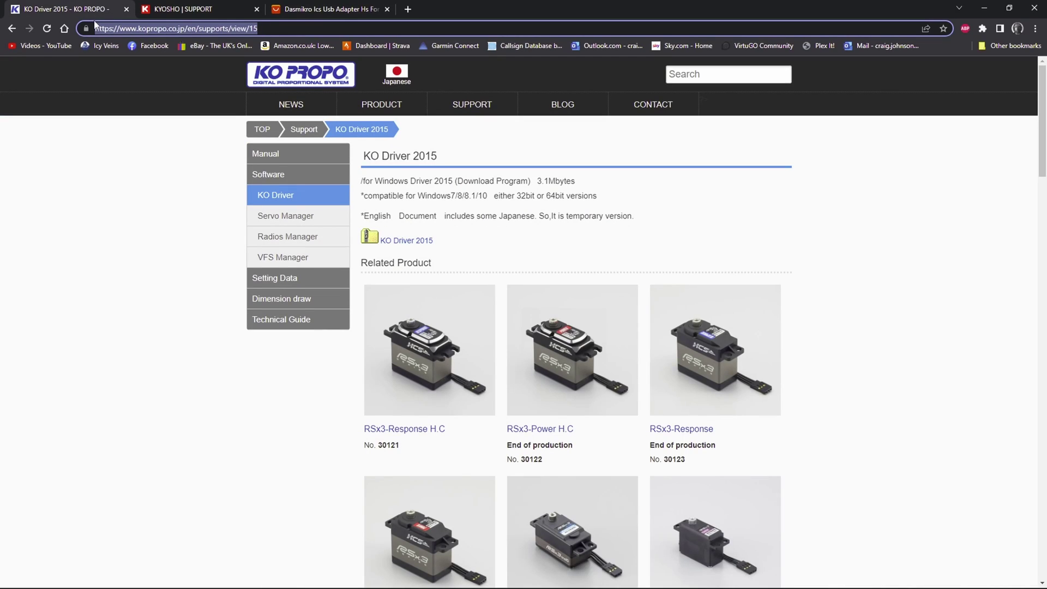
left_click(402, 245)
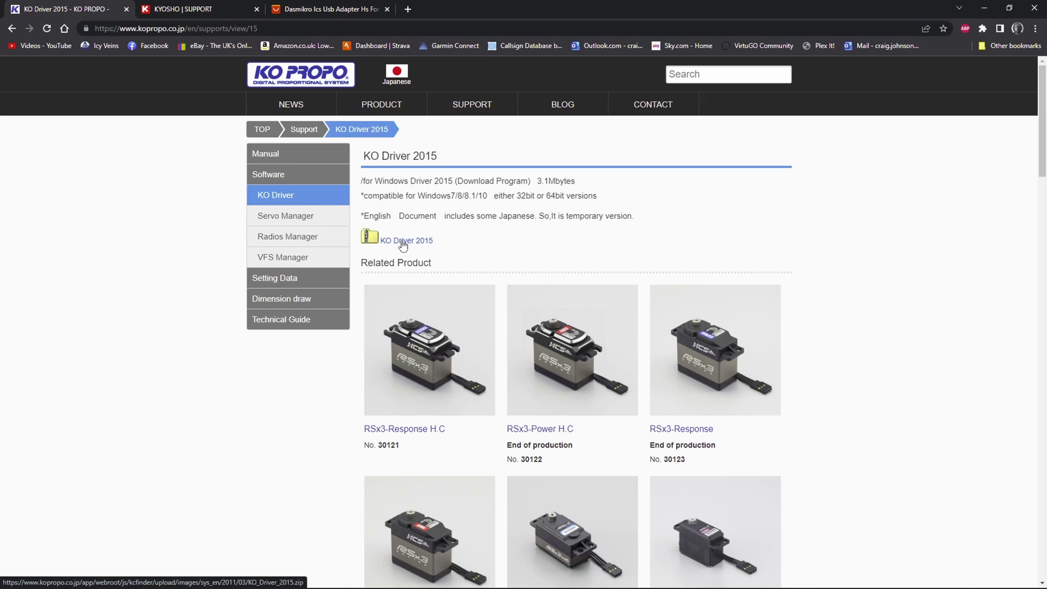
left_click(402, 242)
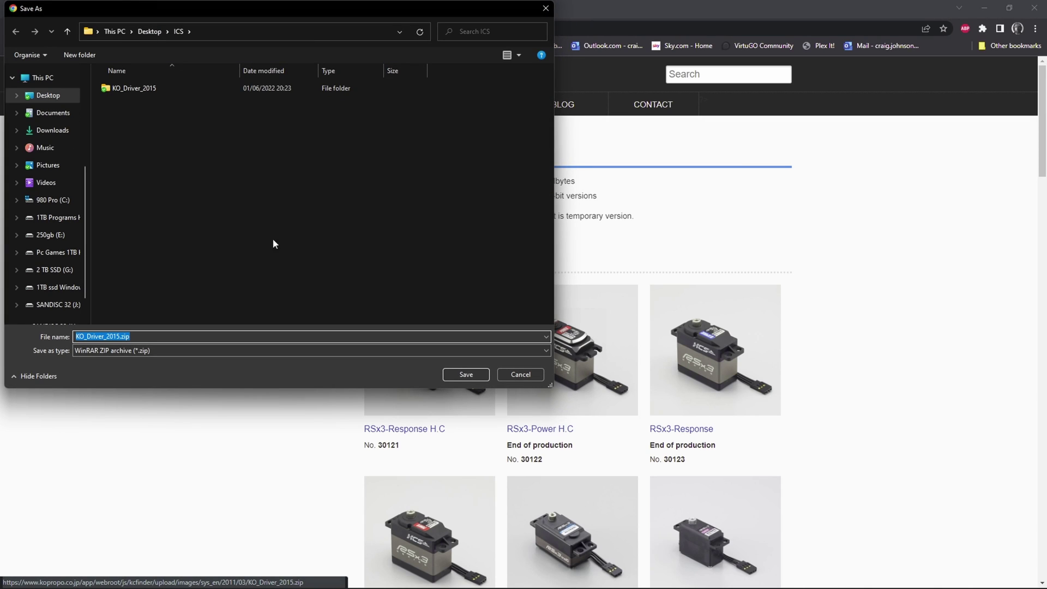
left_click(49, 96)
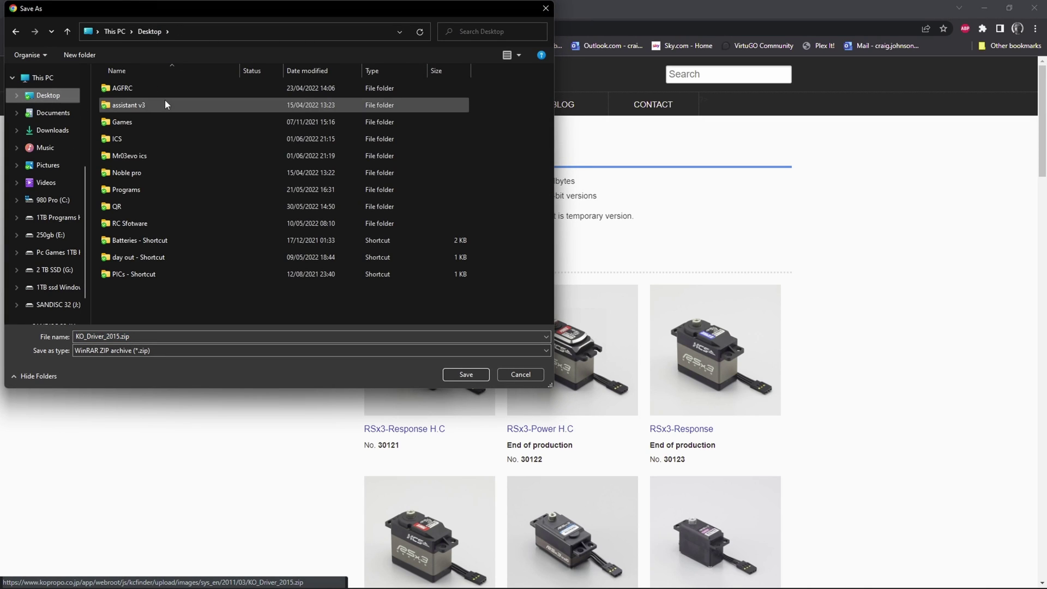
double_click(131, 156)
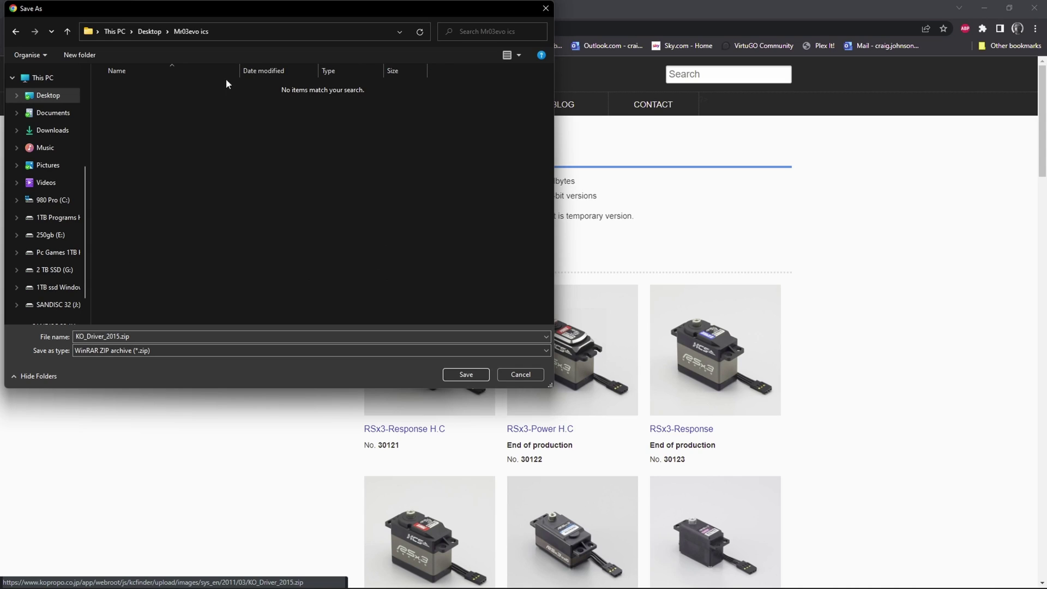
left_click(466, 375)
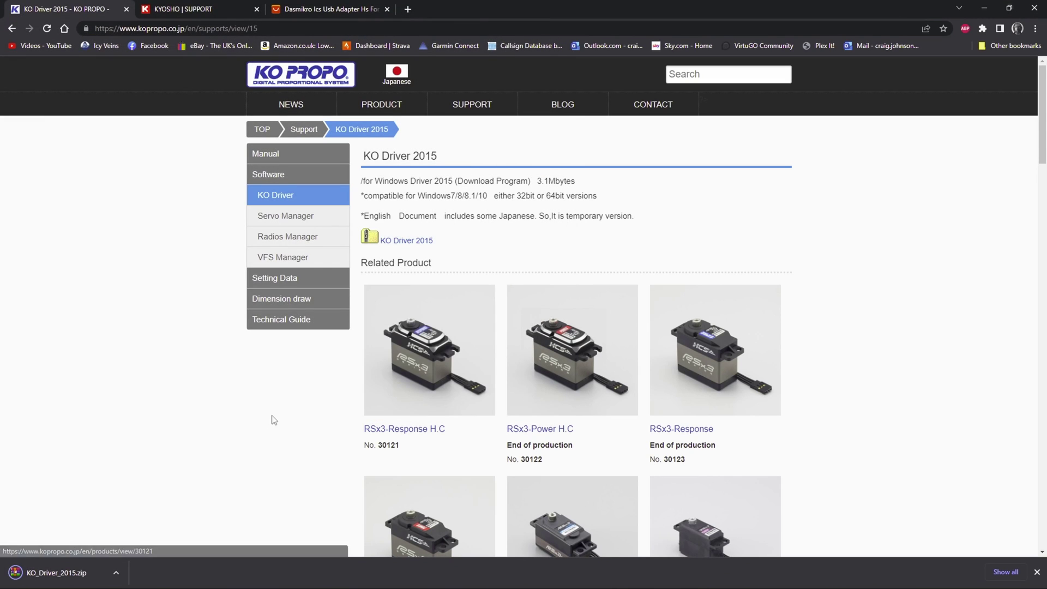
Step: Download the MR-03EVO / MA-030EVO software from the Kyosho support page, saving MR-03EVO_ICS_ManagerV1_5.exe in the Mr03evo ics folder
left_click(163, 11)
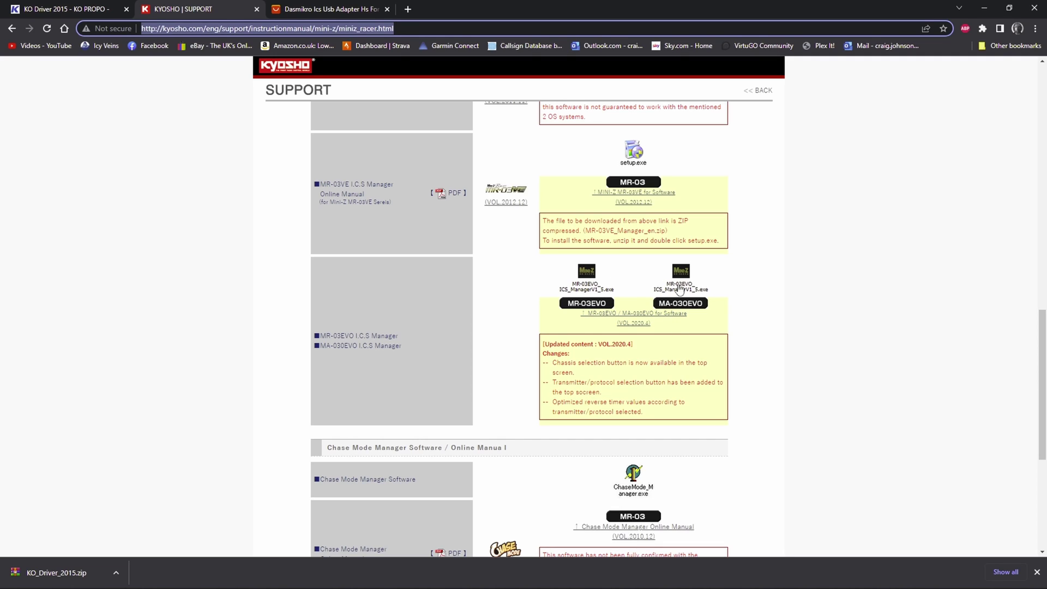
left_click(642, 316)
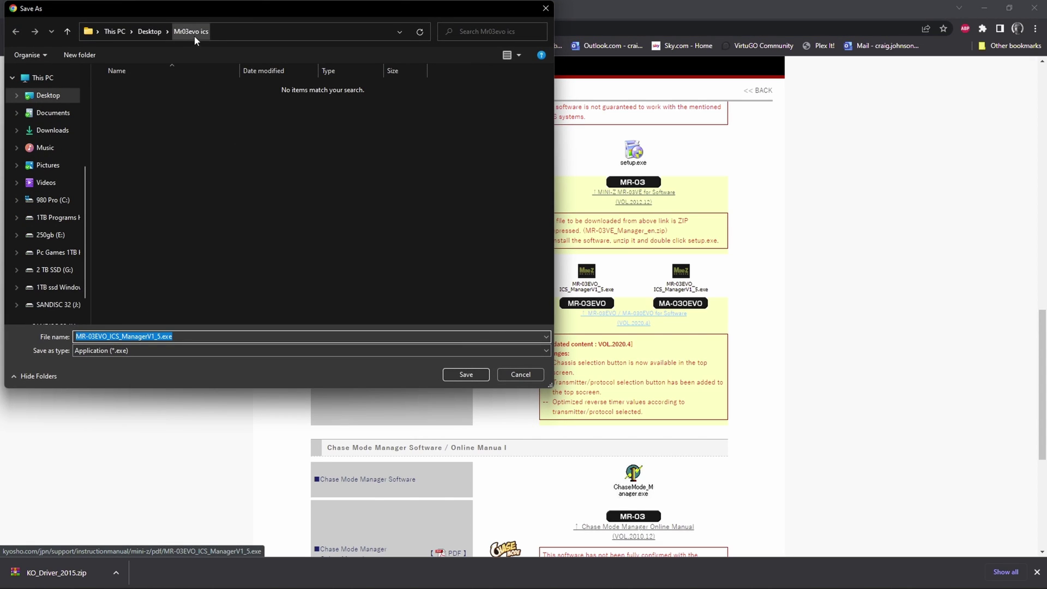
left_click(55, 96)
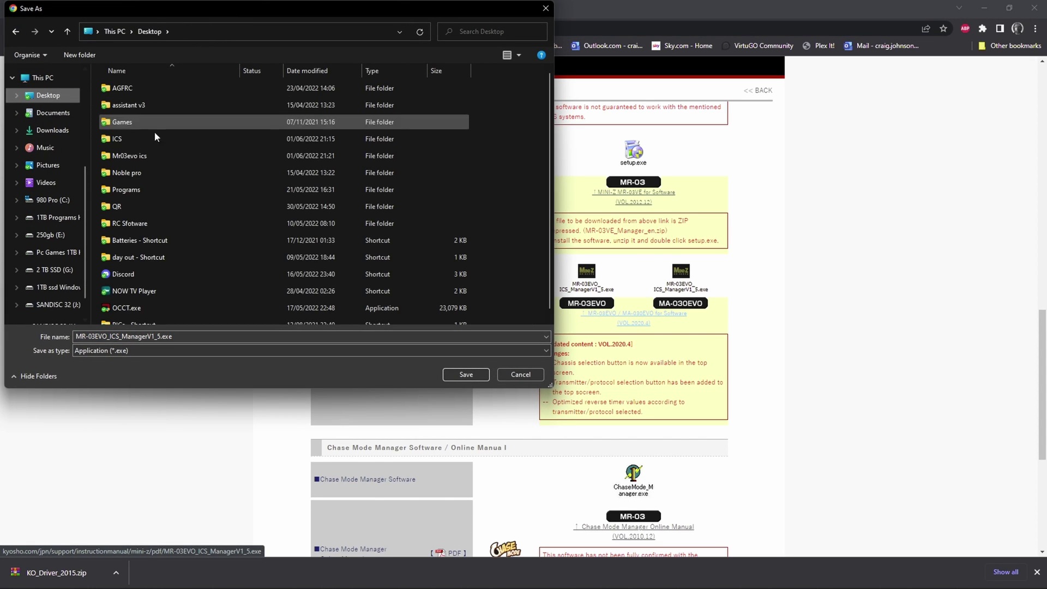
double_click(132, 156)
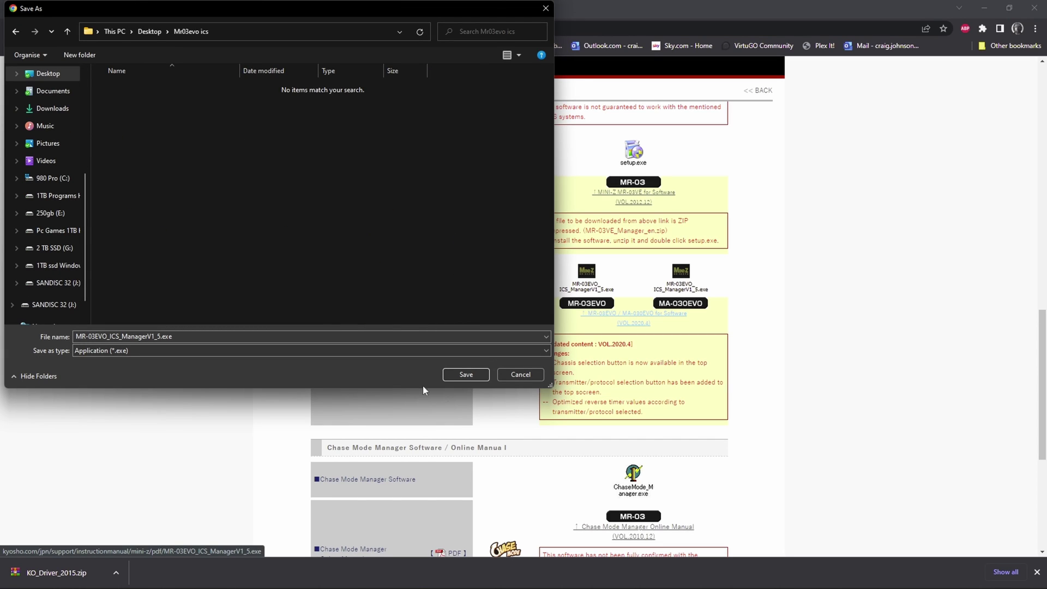
left_click(467, 374)
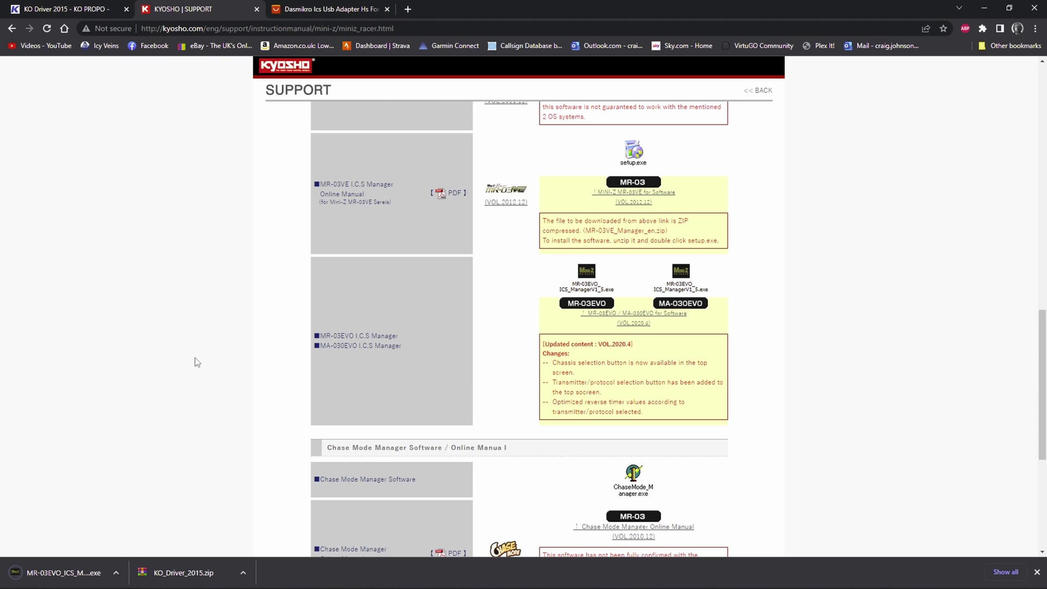
Step: Extract KO_Driver_2015.zip directly into the desktop's Mr03evo ics folder and delete the zip archive
left_click(980, 9)
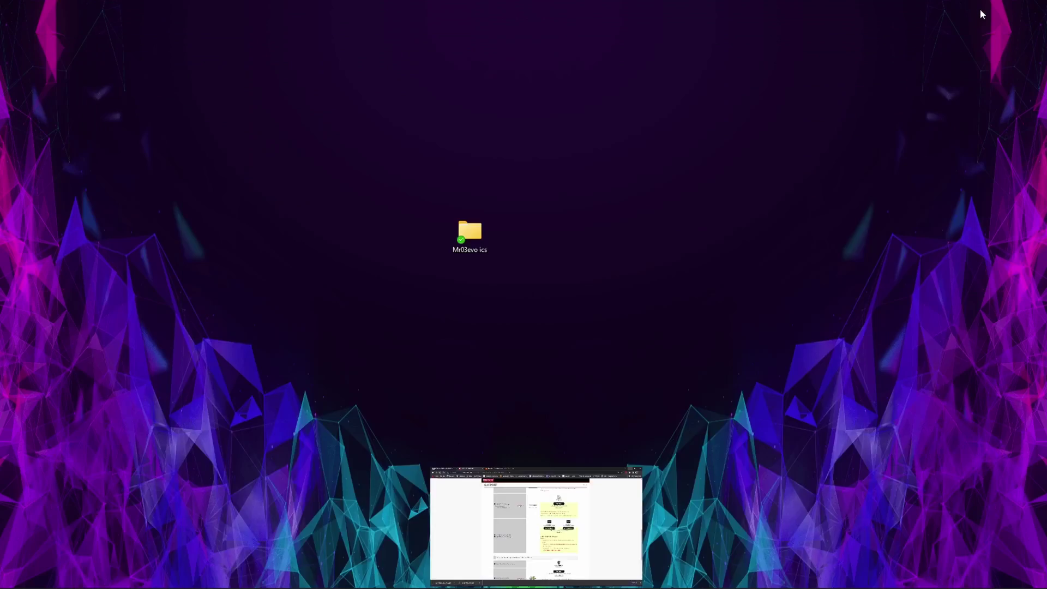
double_click(476, 240)
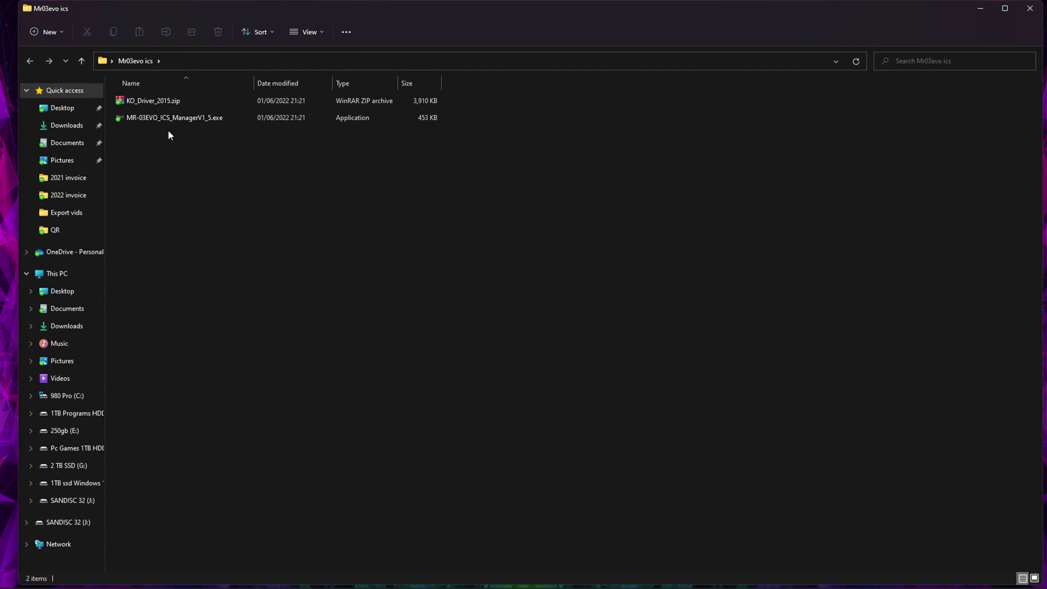
right_click(146, 101)
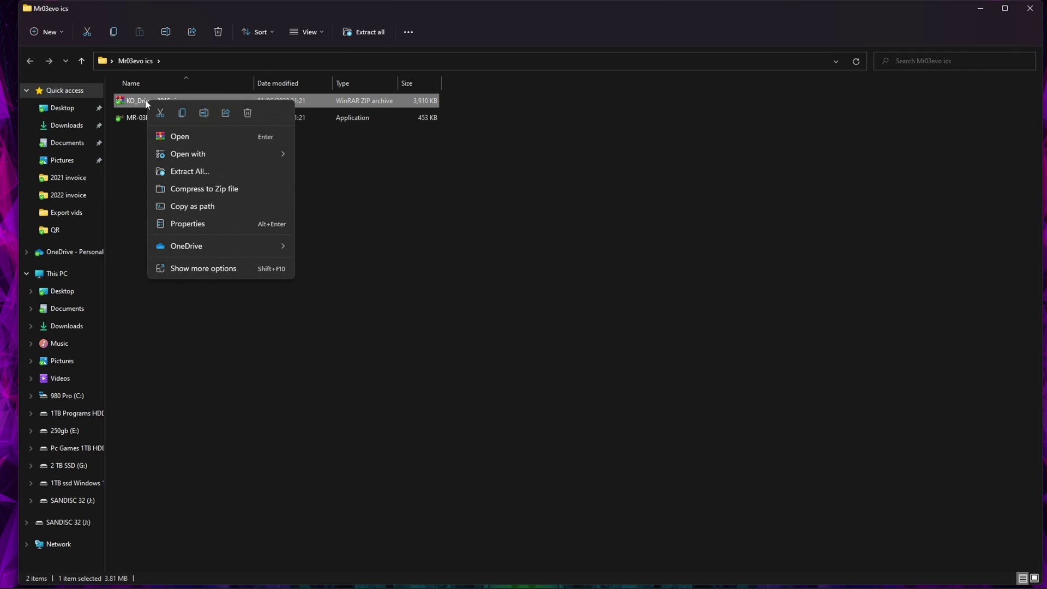
left_click(184, 269)
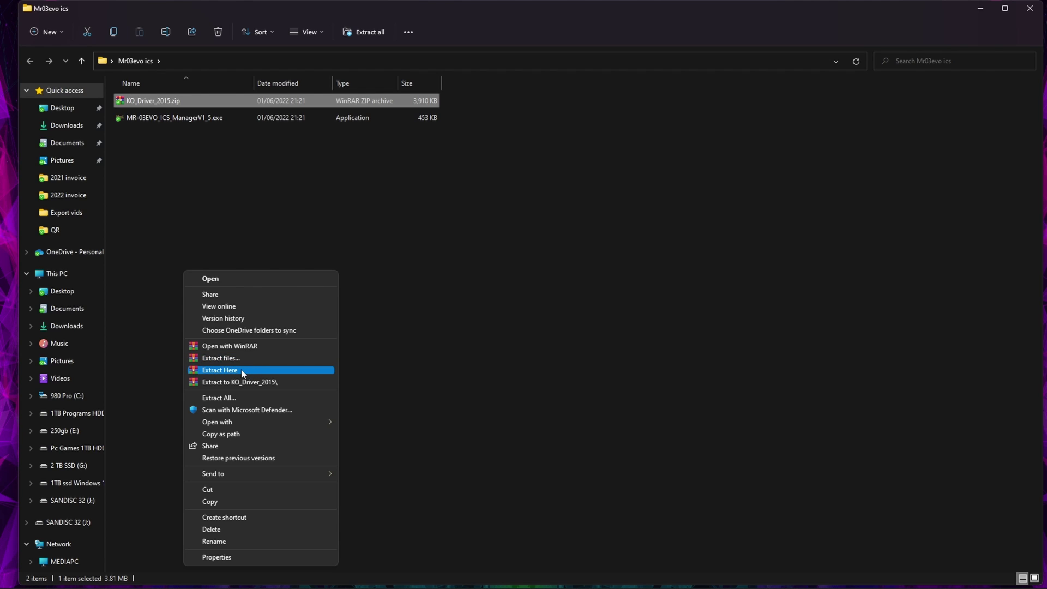
left_click(213, 371)
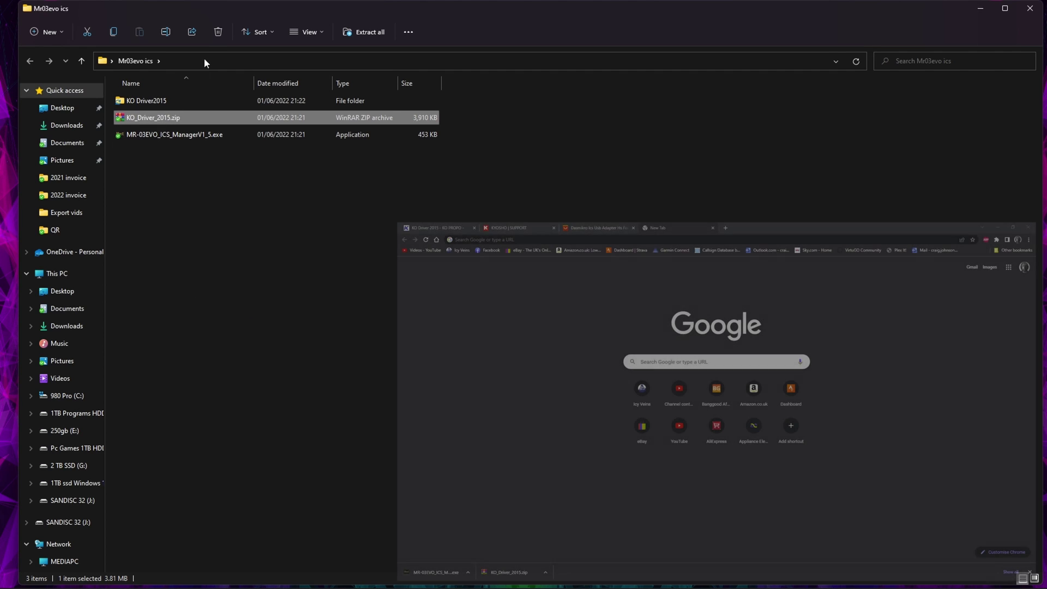
left_click(218, 33)
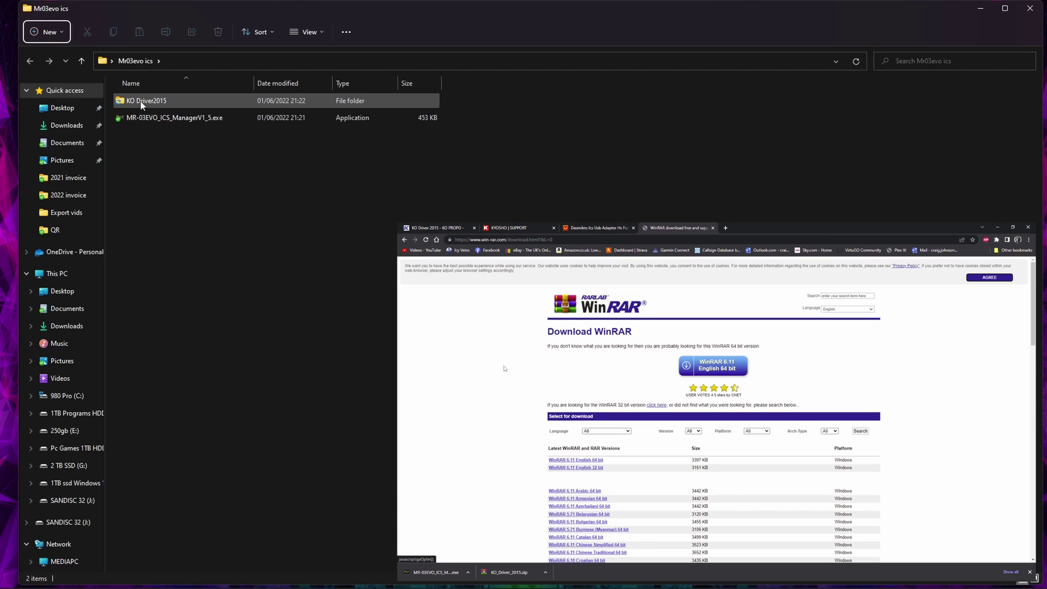
Step: Open the inner KO_Driver2015 folder of the extracted driver and place the Device Manager window over the empty part of File Explorer
double_click(147, 100)
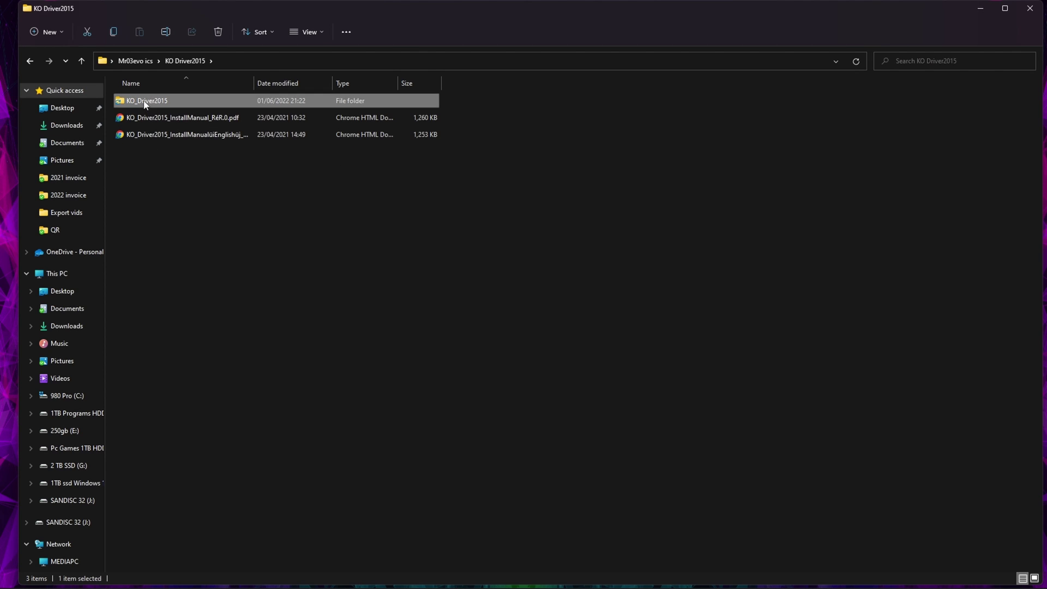
double_click(143, 101)
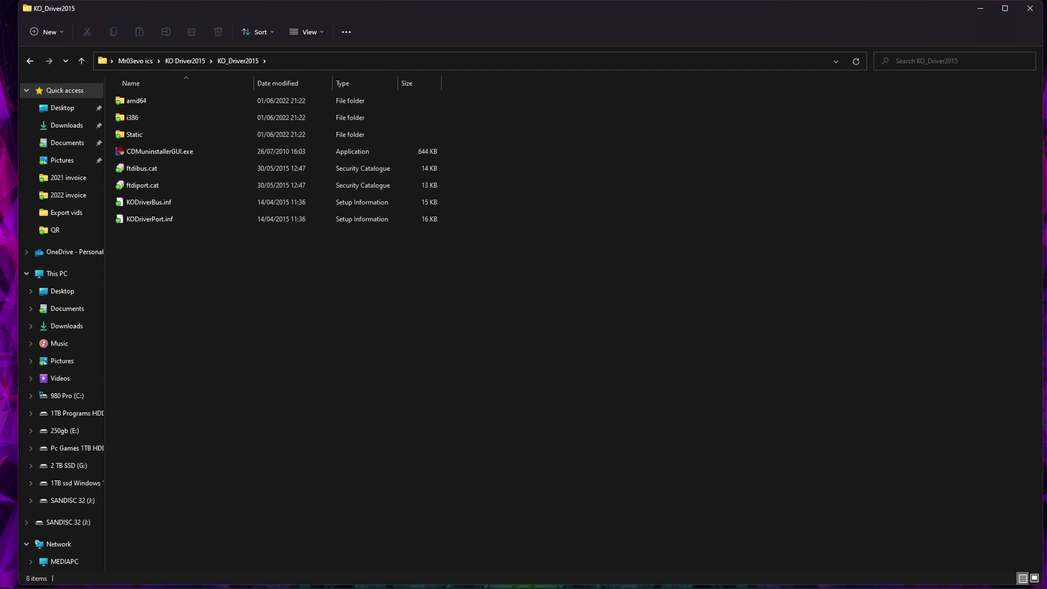
left_click_drag(1008, 182, 664, 38)
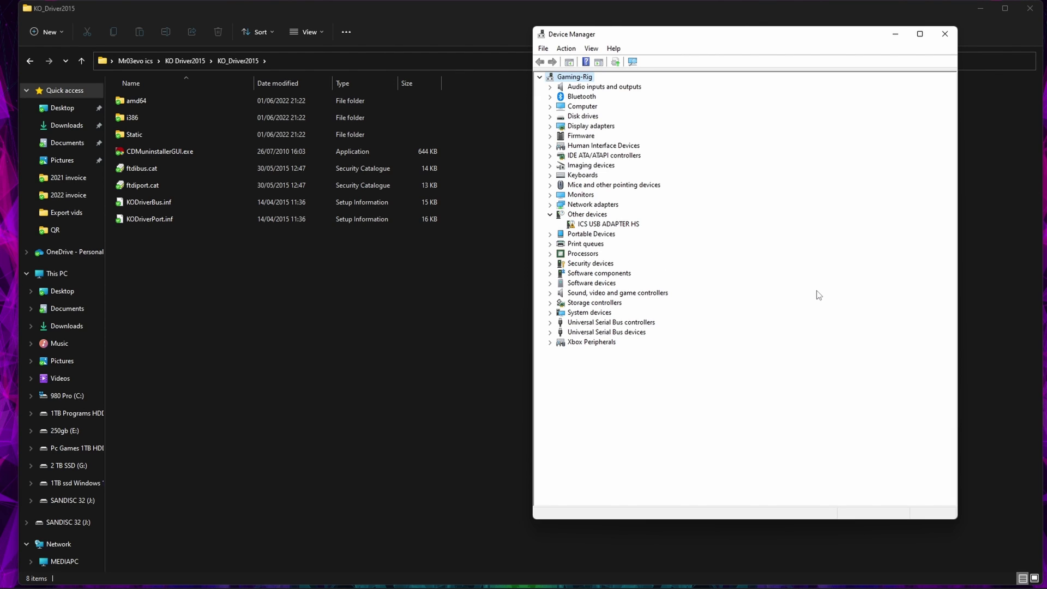
Step: Start a driver update for ICS USB ADAPTER HS in Device Manager, choosing to browse the computer for drivers
left_click(591, 227)
right_click(591, 228)
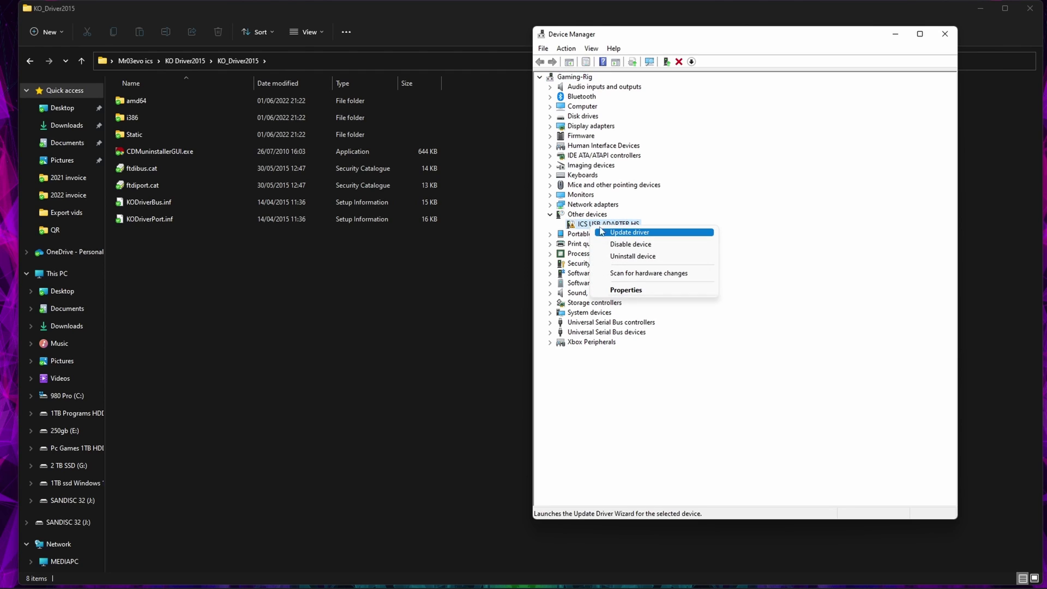
left_click(617, 235)
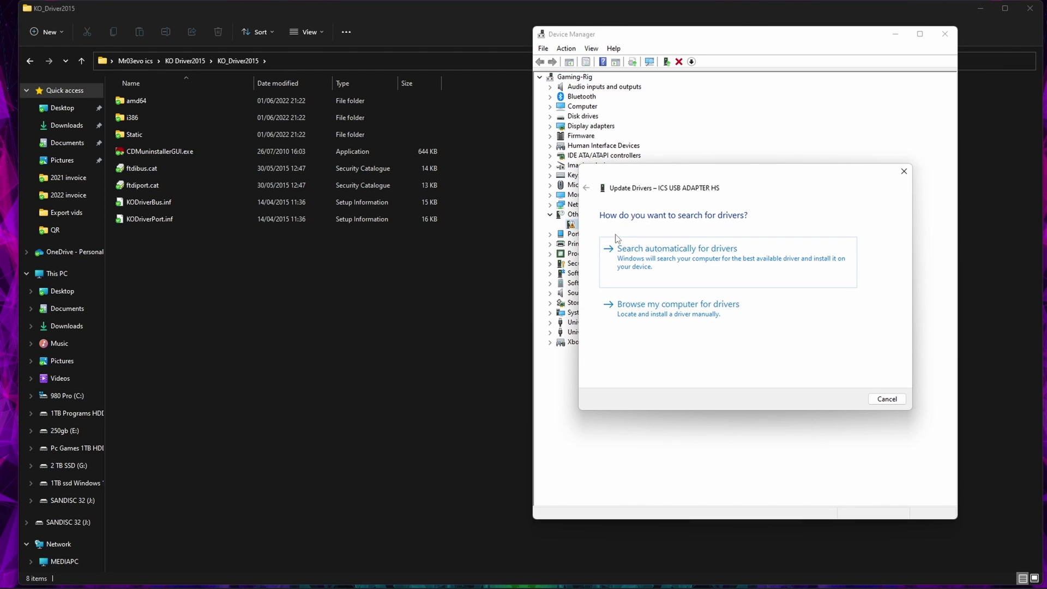
left_click(644, 315)
Step: Set the driver location to the inner KO_Driver2015 folder within Mr03evo ics, install the adapter driver and close the wizard
left_click(831, 254)
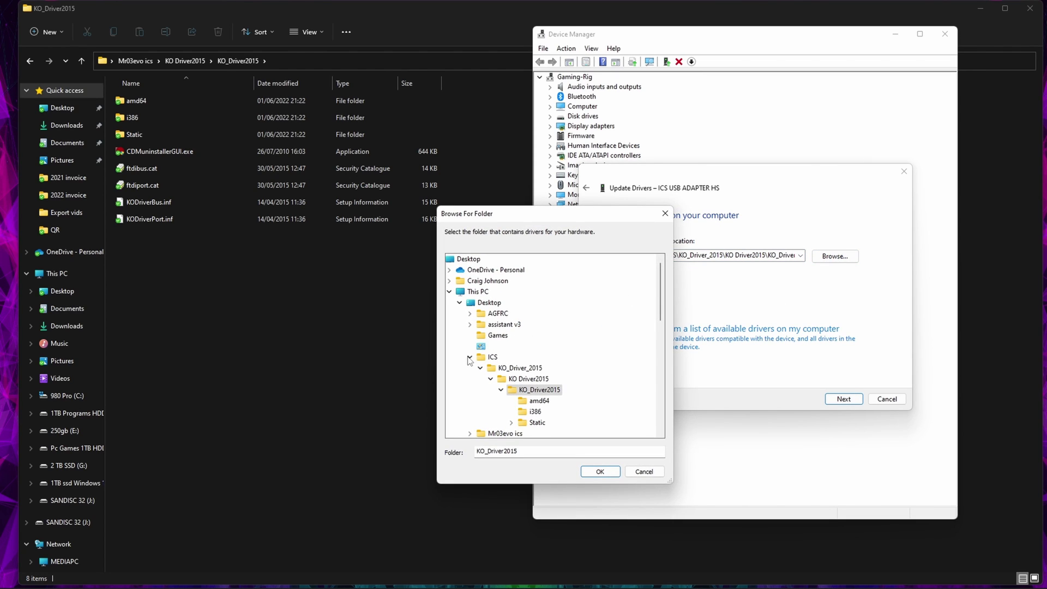
left_click(470, 360)
left_click(469, 358)
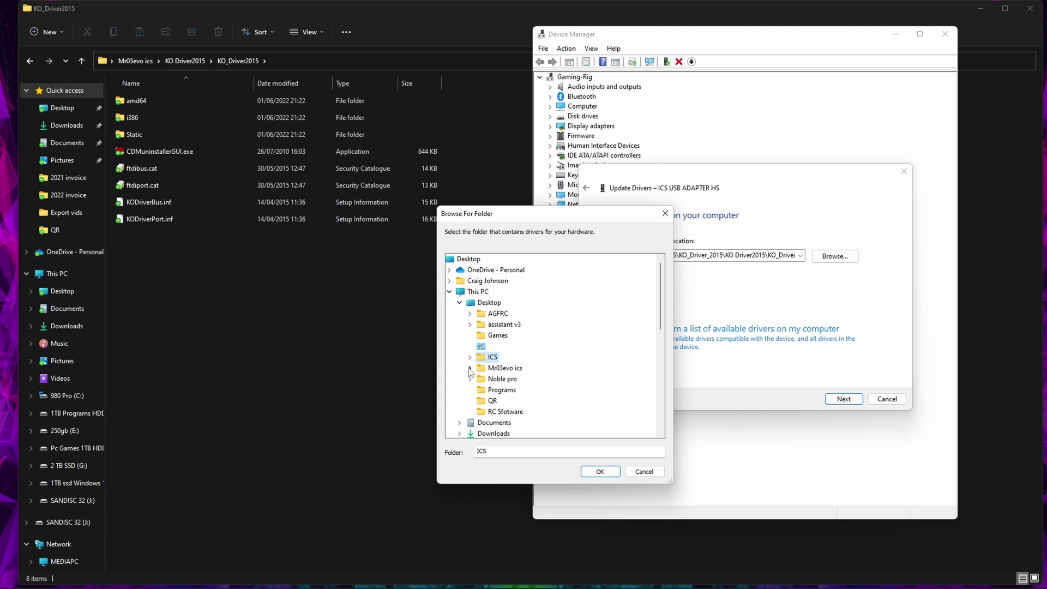
left_click(489, 370)
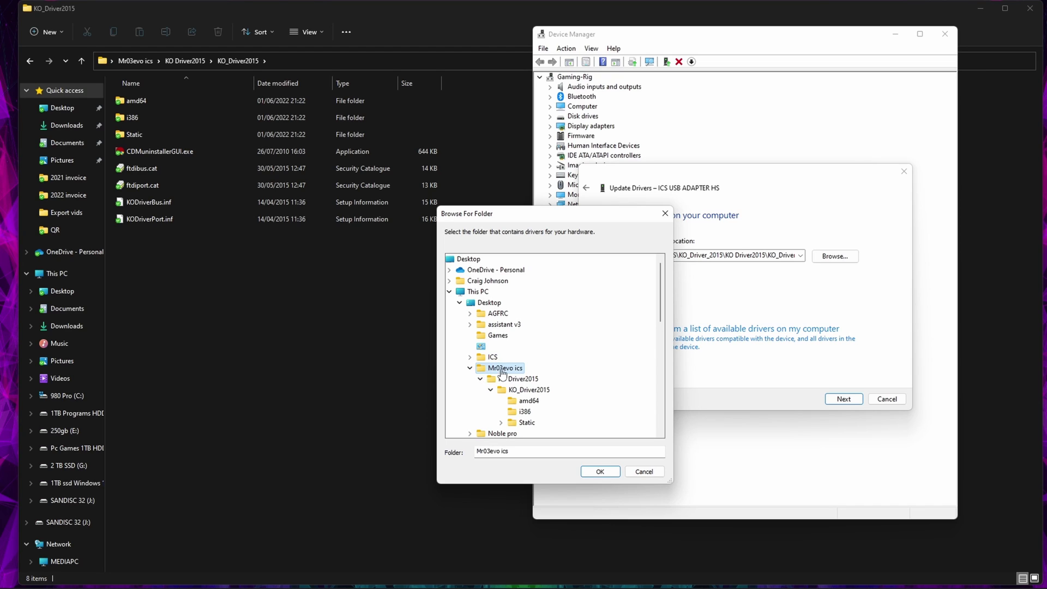
left_click(522, 390)
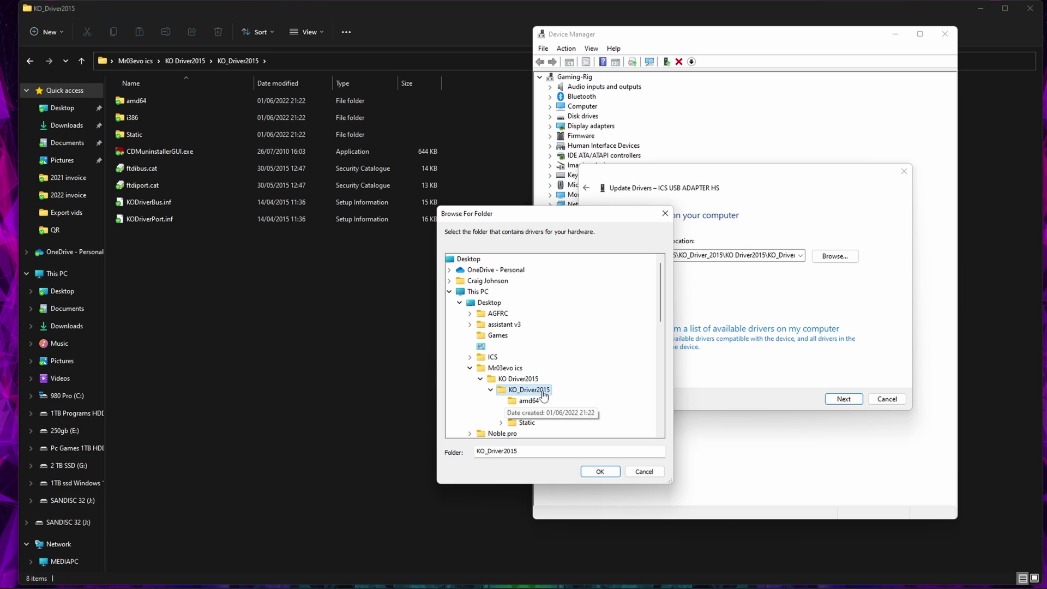
left_click(599, 472)
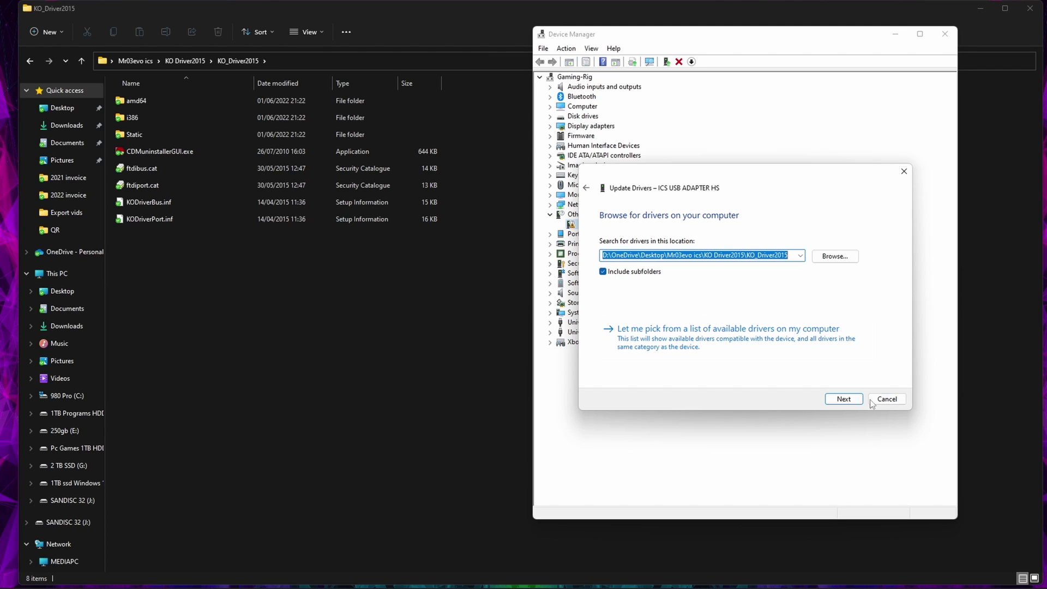
left_click(843, 400)
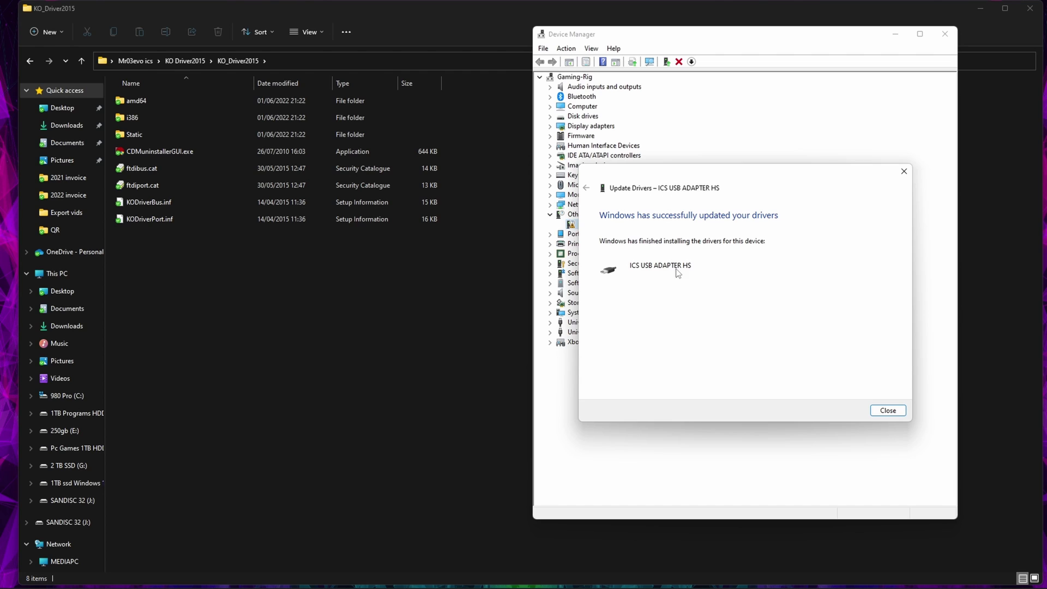
left_click(889, 411)
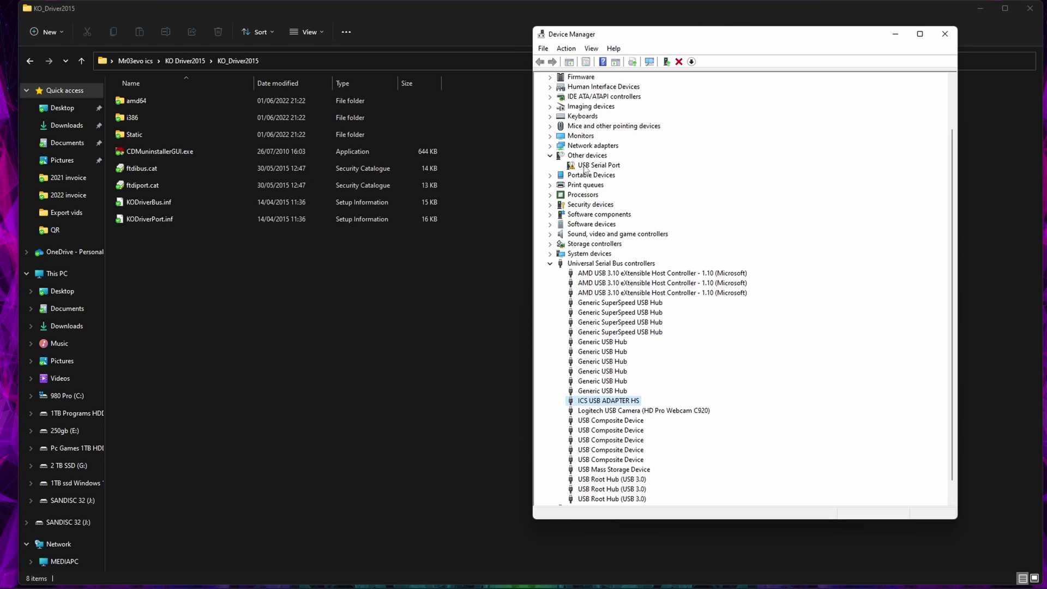
Step: Update the USB Serial Port driver from the inner KO_Driver2015 folder within Mr03evo ics, including subfolders, and close the wizard
left_click(584, 167)
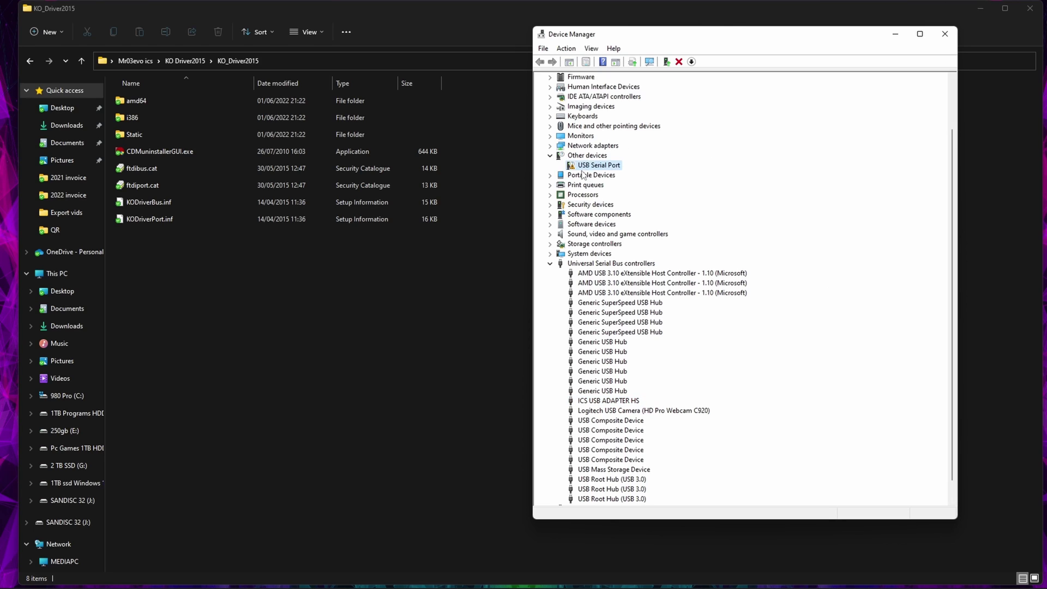
right_click(602, 167)
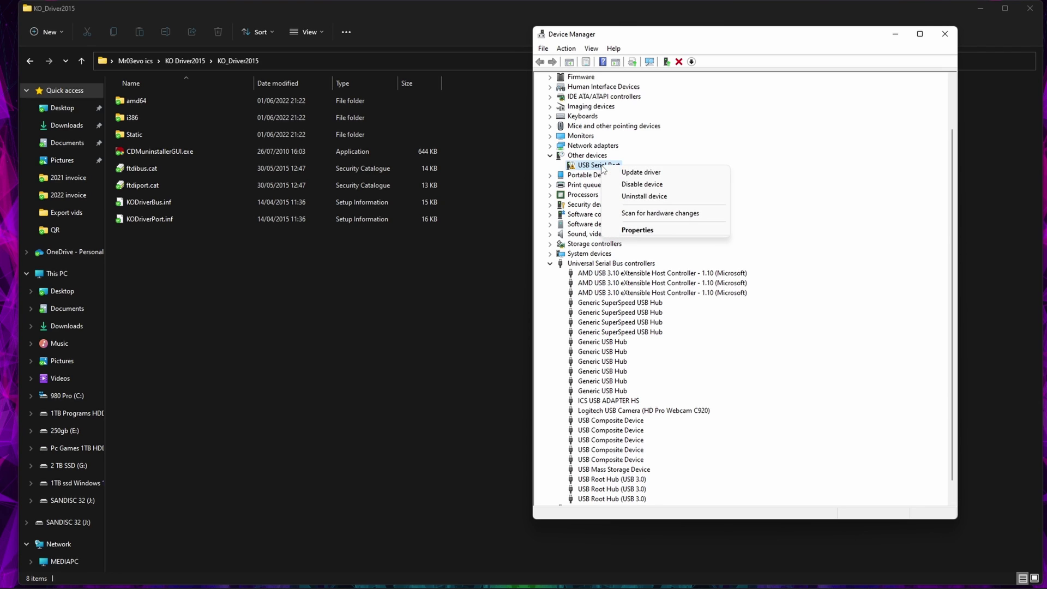
left_click(625, 173)
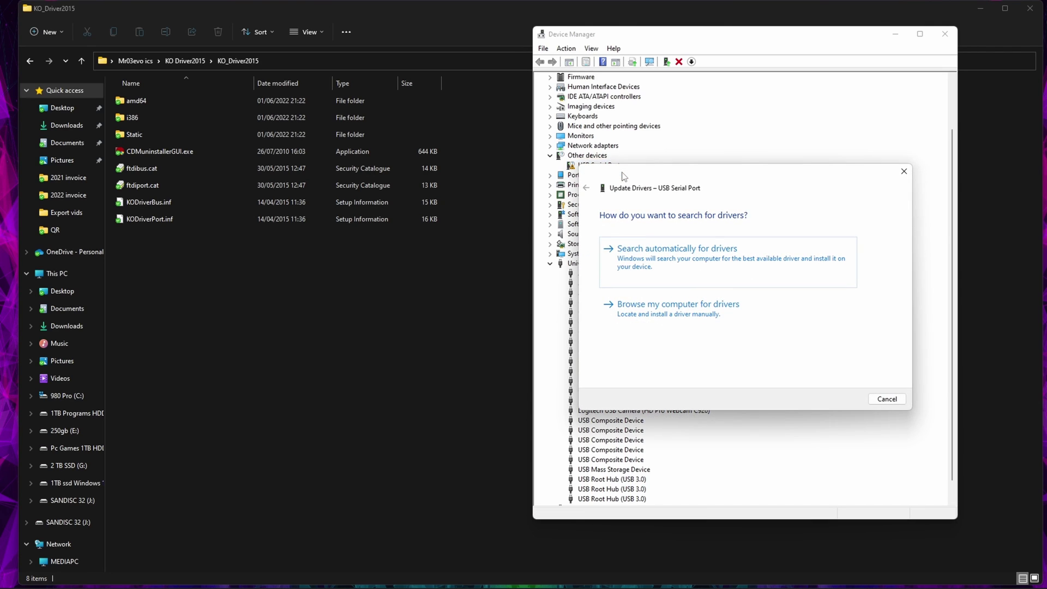
left_click(656, 325)
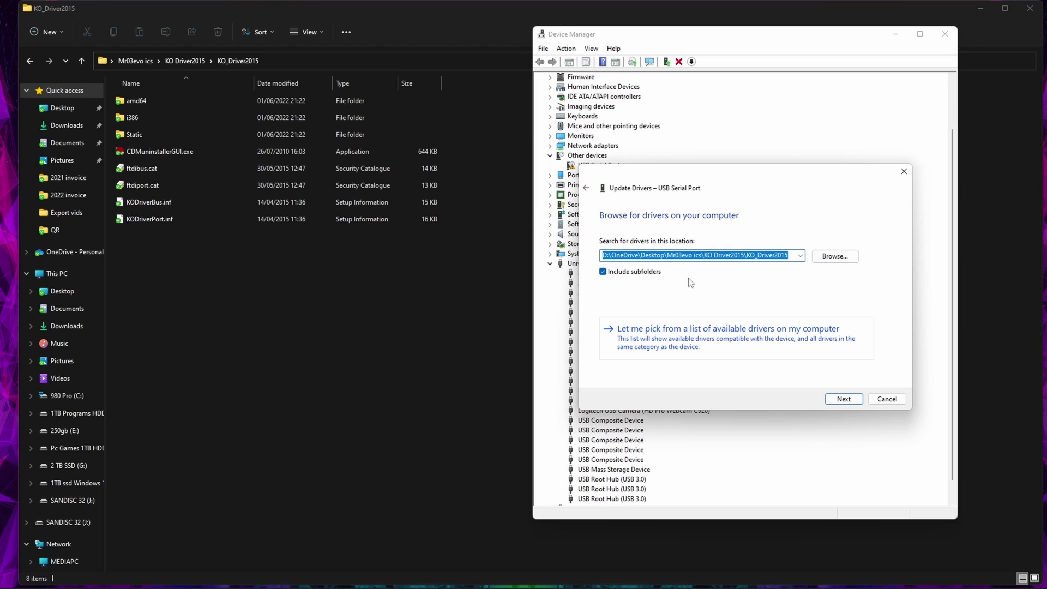
left_click(833, 261)
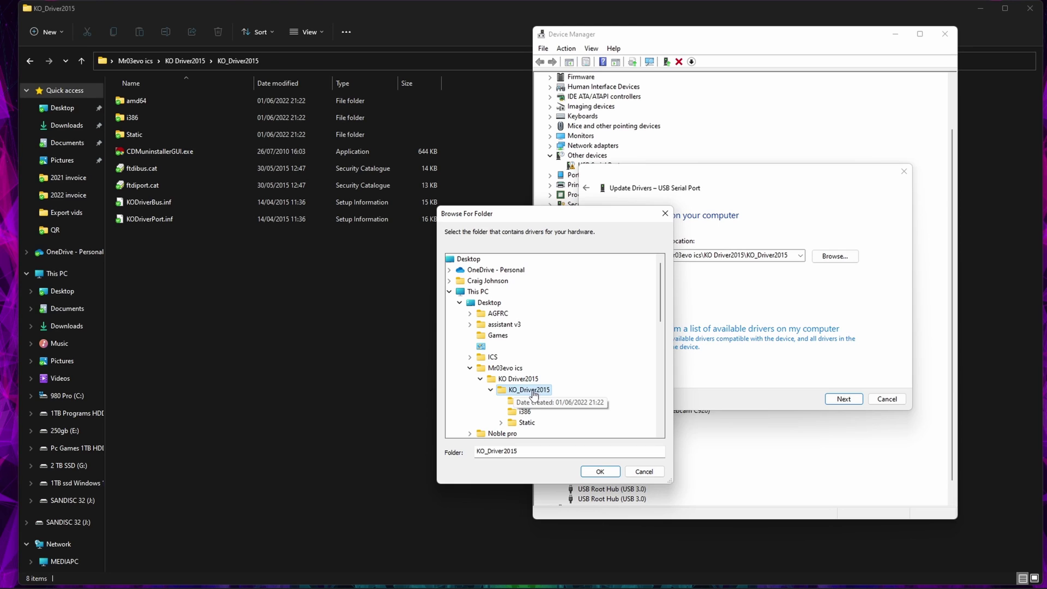
left_click(593, 474)
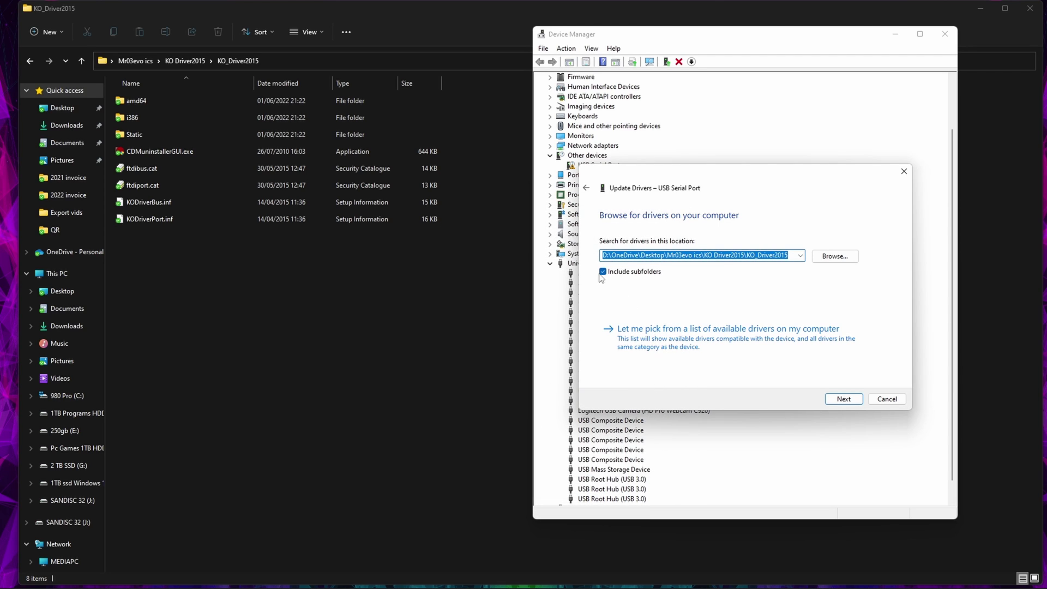
left_click(846, 400)
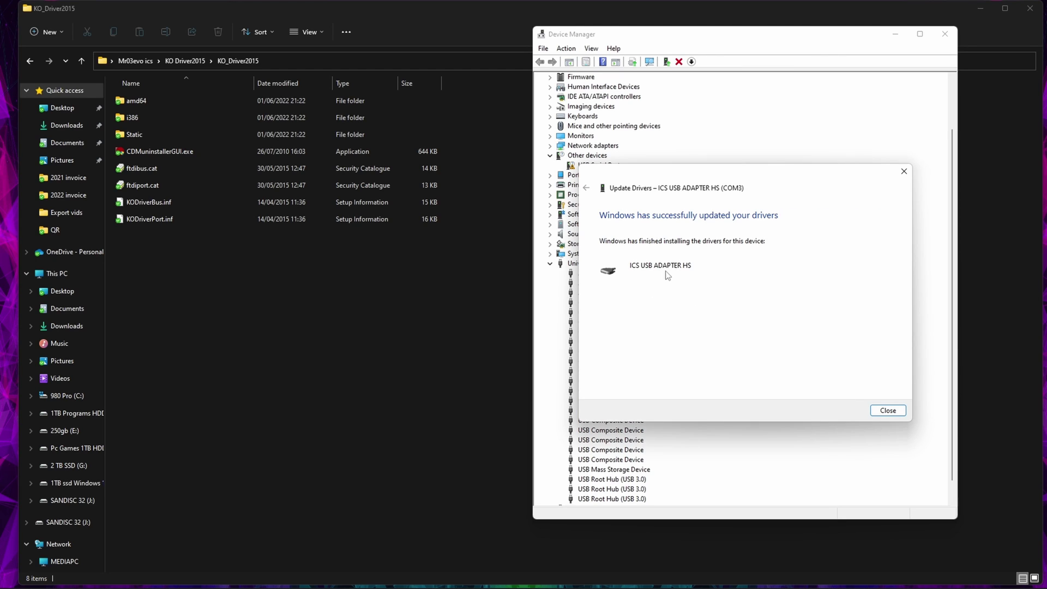
left_click(888, 410)
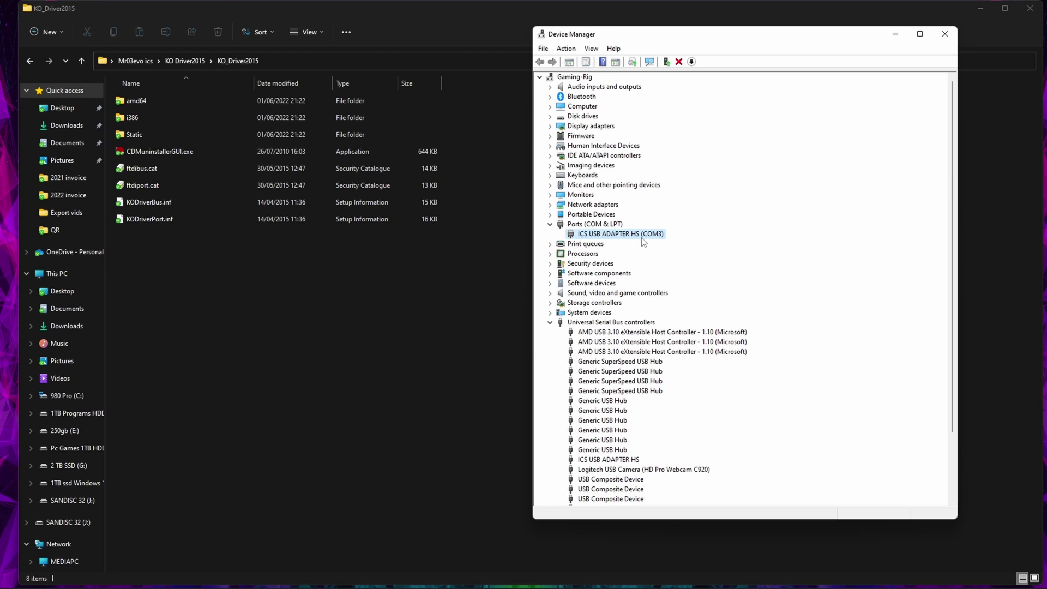
Step: Minimise Device Manager, launch MR-03EVO_ICS_ManagerV1_5.exe from the Mr03evo ics folder and move its window toward the middle of File Explorer
left_click(898, 34)
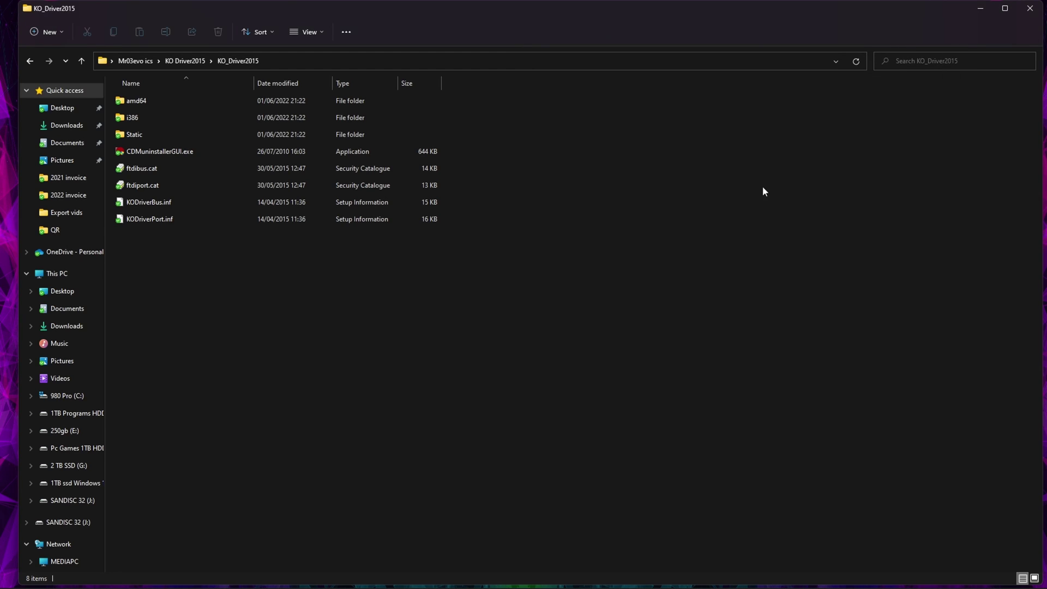
key("BackSpace")
key("BackSpace")
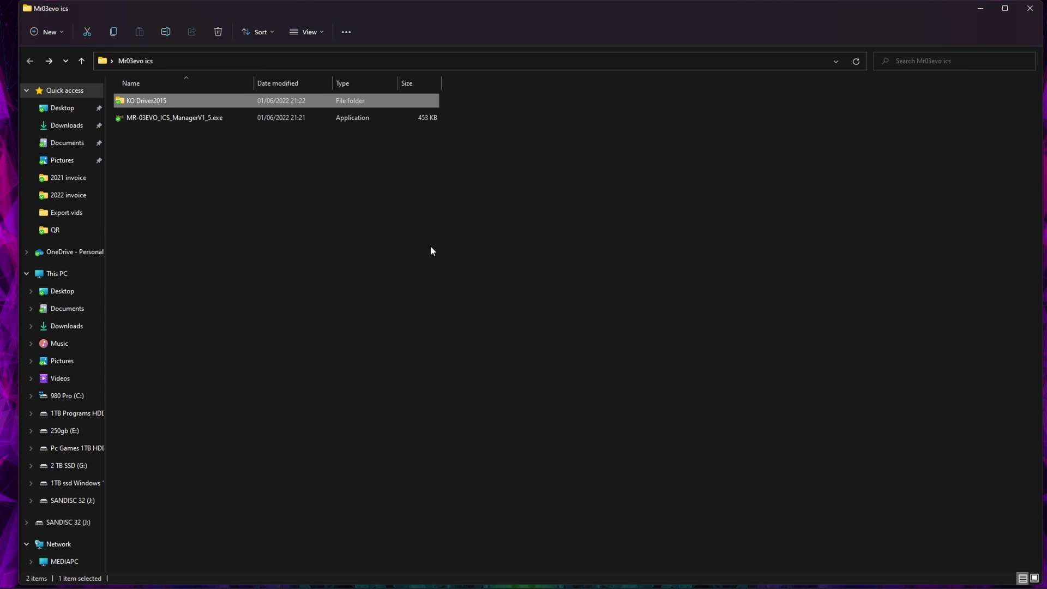
right_click(163, 121)
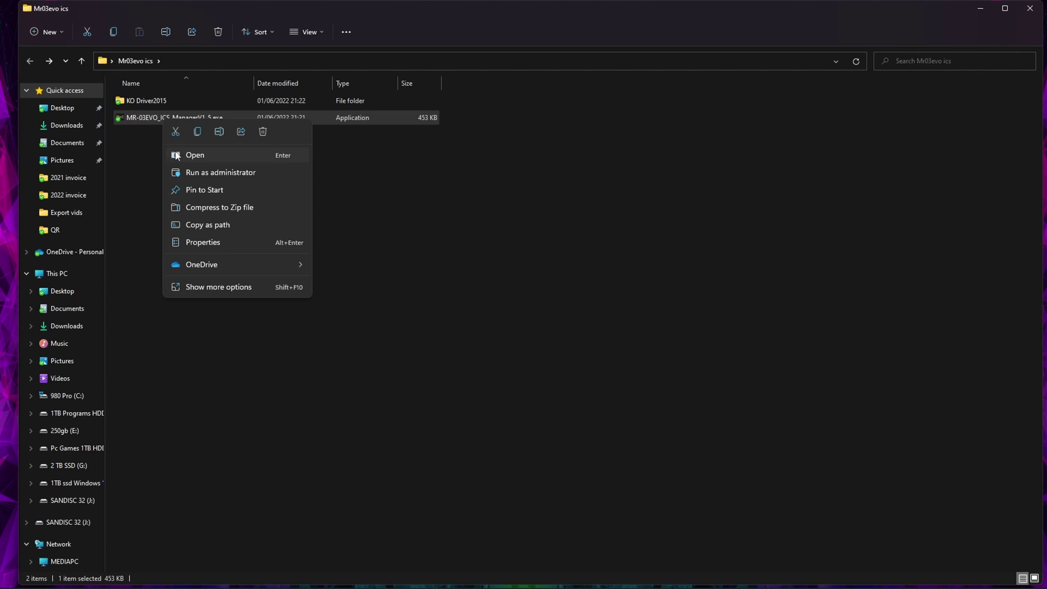
left_click(182, 155)
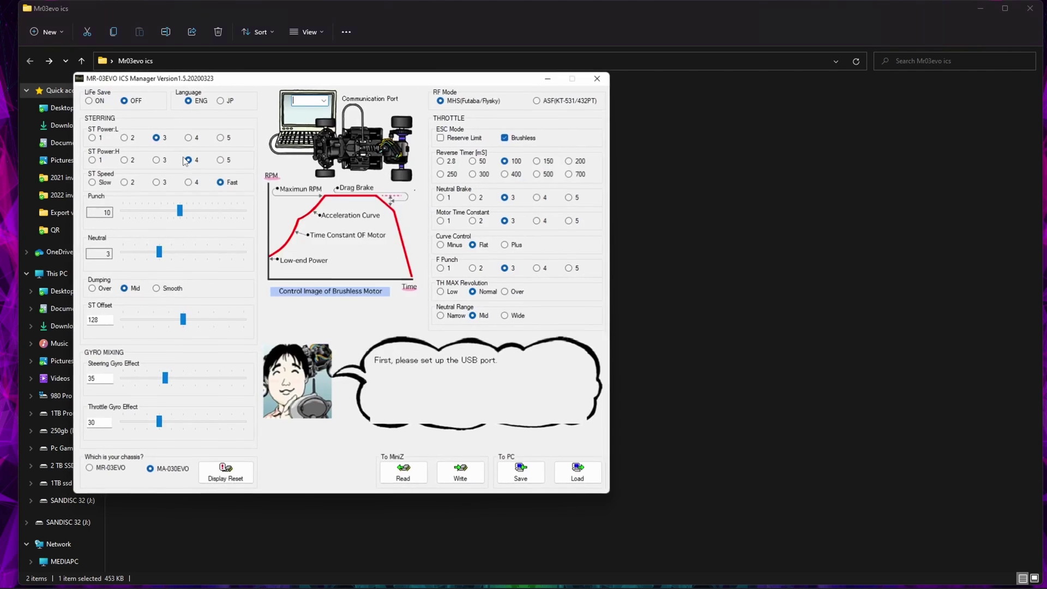
left_click_drag(329, 78, 511, 77)
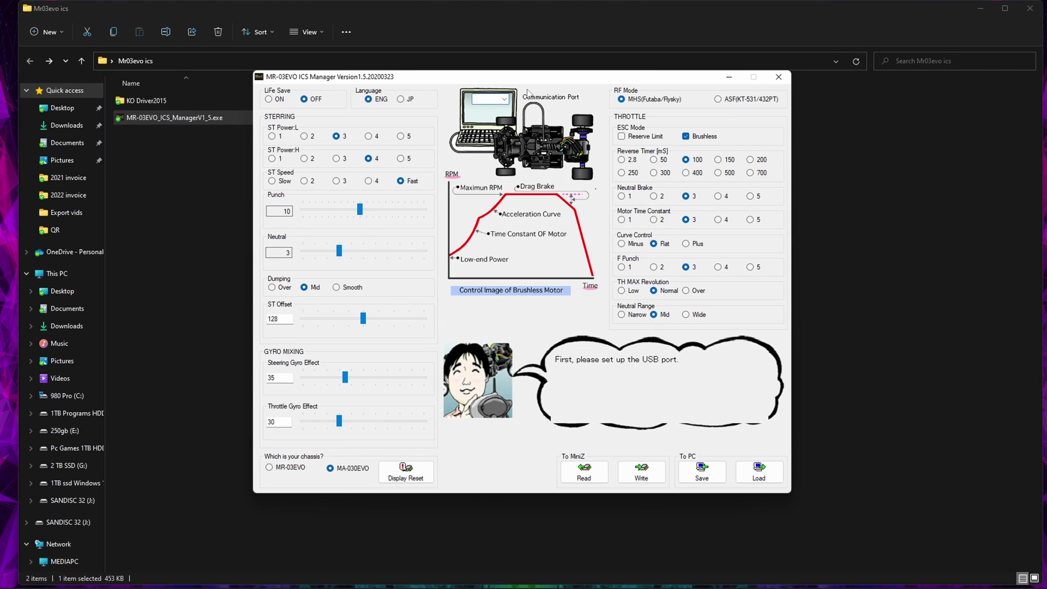
Step: Set the communication port to COM3, RF mode to MHS(Futaba/Flysky) and chassis to MR-03EVO, and read the chassis settings into the manager
left_click(506, 99)
left_click(492, 112)
left_click(626, 96)
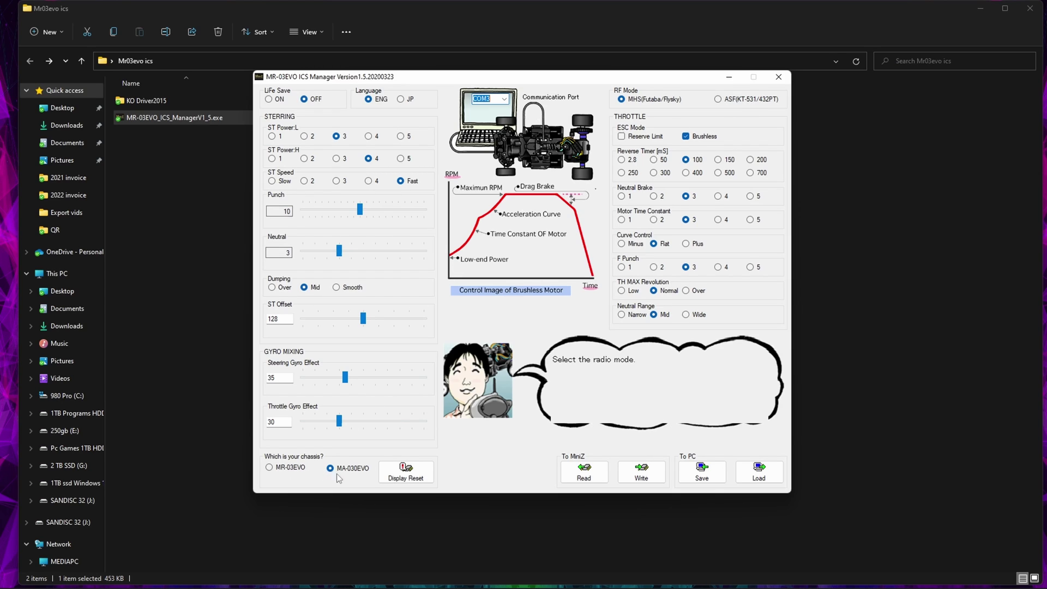
mouse_move(336, 474)
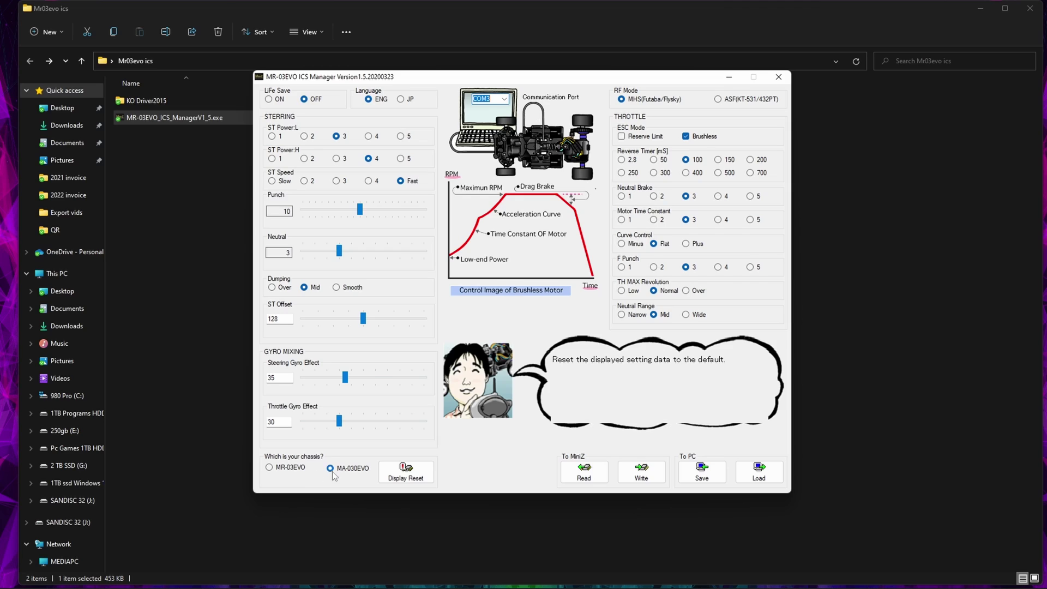
left_click(270, 468)
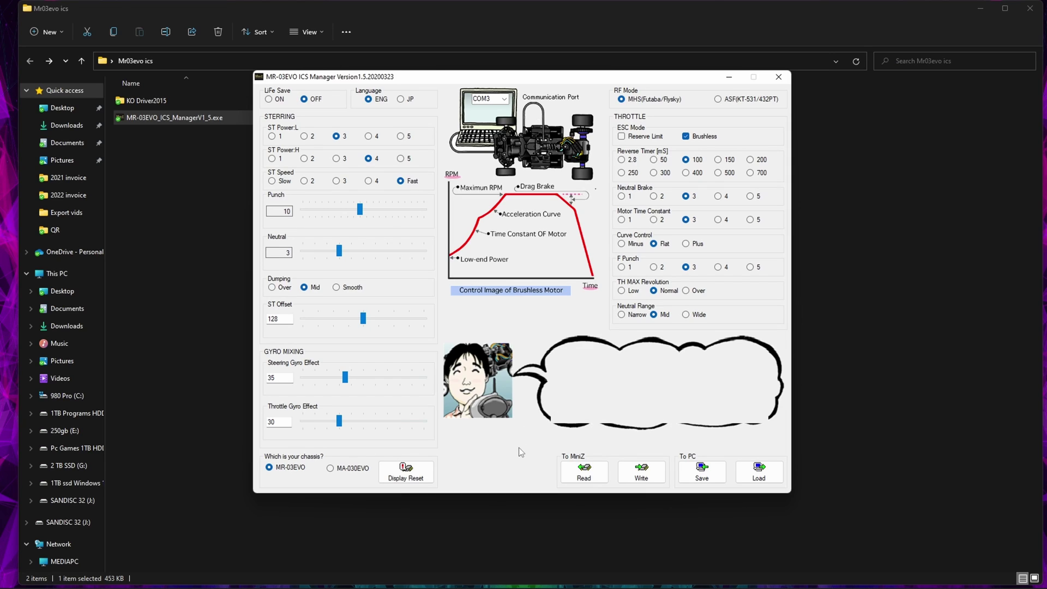
left_click(585, 478)
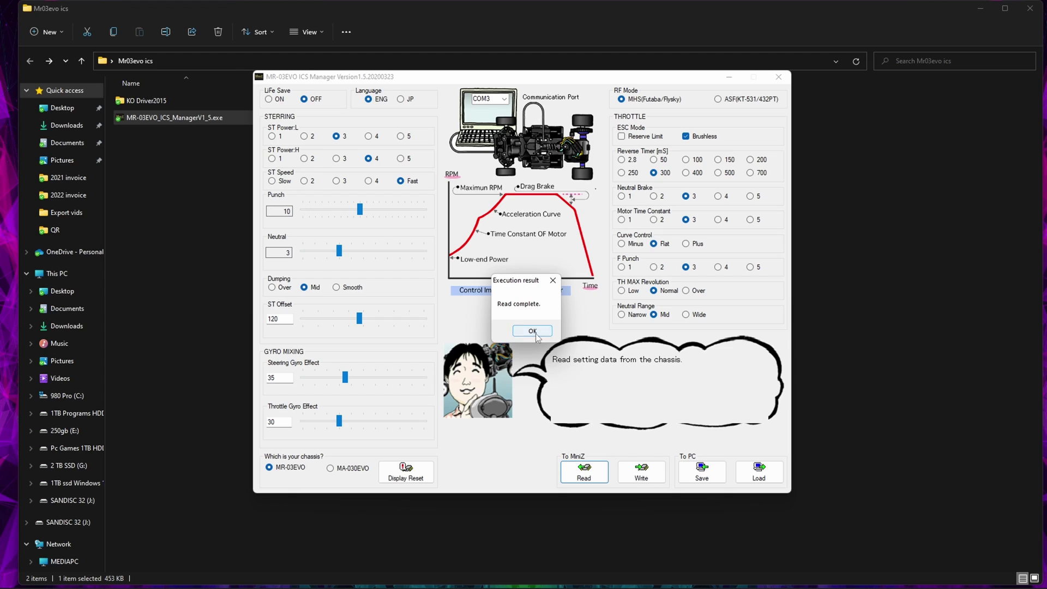
left_click(536, 335)
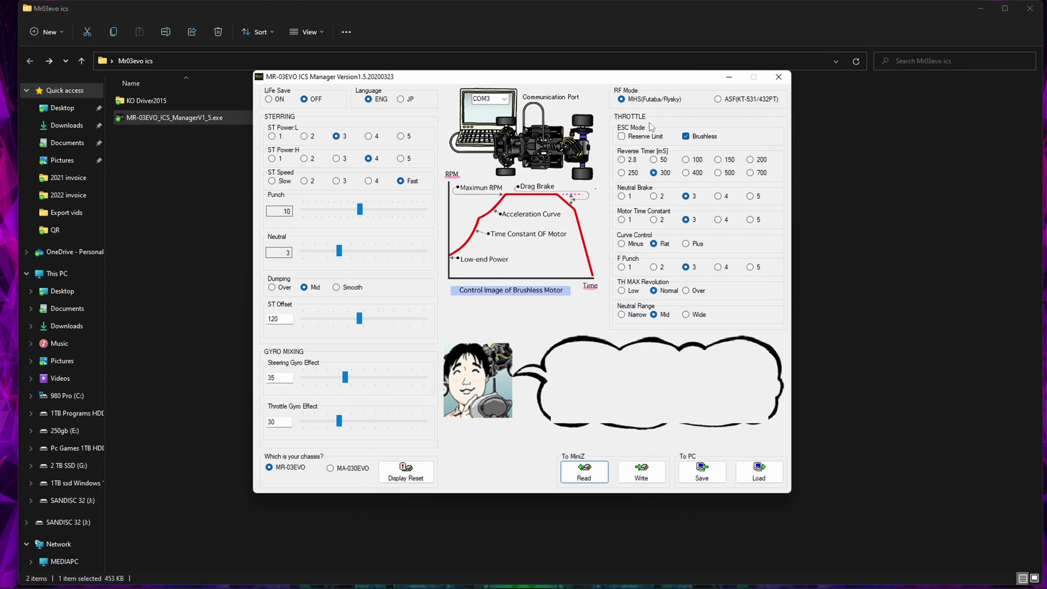
Step: Examine the explanations of the Life Save, steering and gyro mixing settings, from ST Power through ST Offset to Throttle Gyro Effect
mouse_move(653, 232)
mouse_move(307, 141)
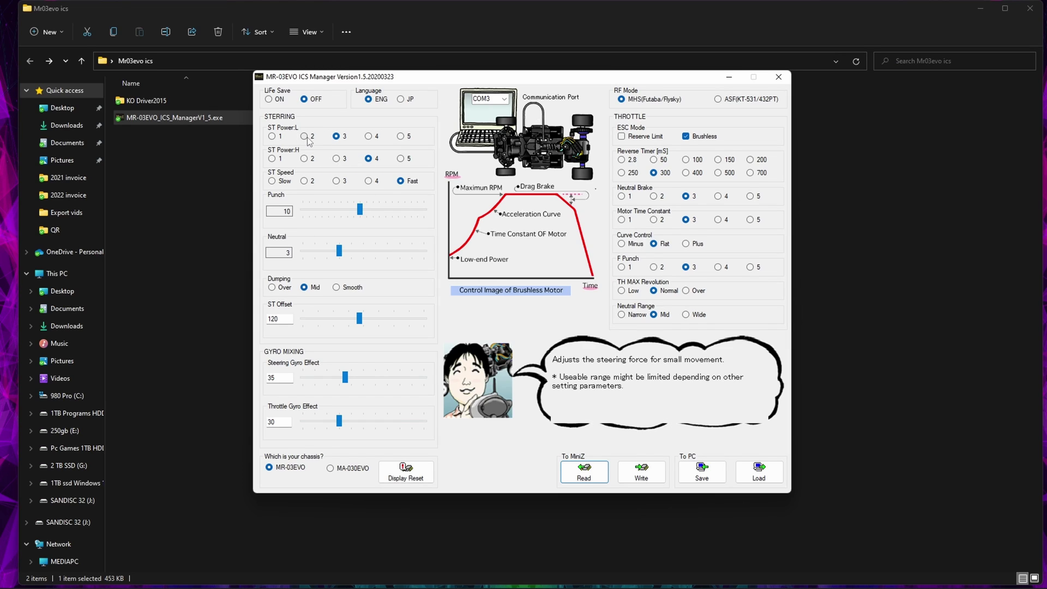
mouse_move(297, 103)
mouse_move(332, 164)
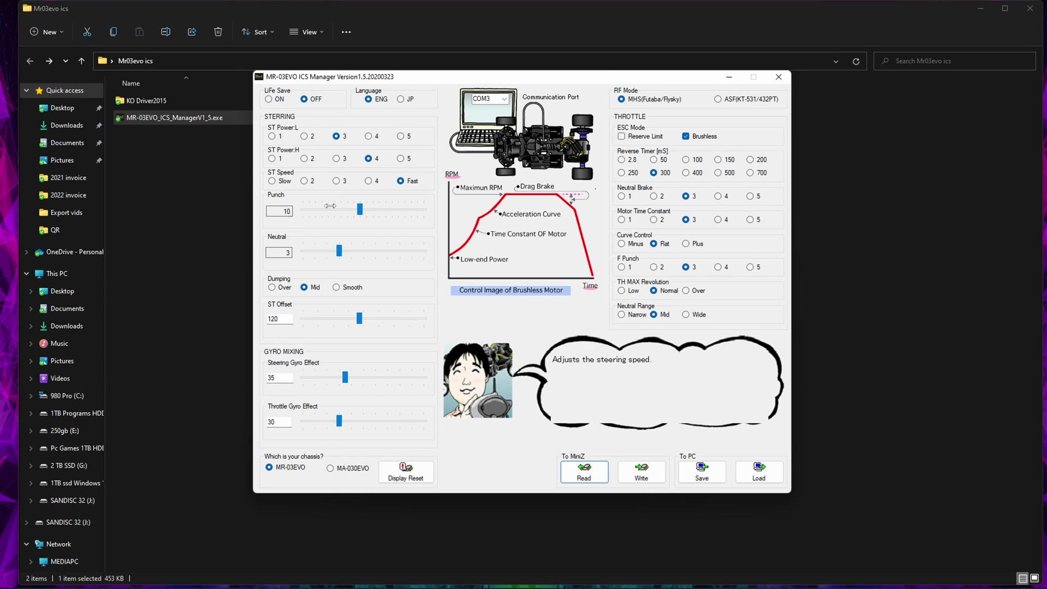
mouse_move(333, 213)
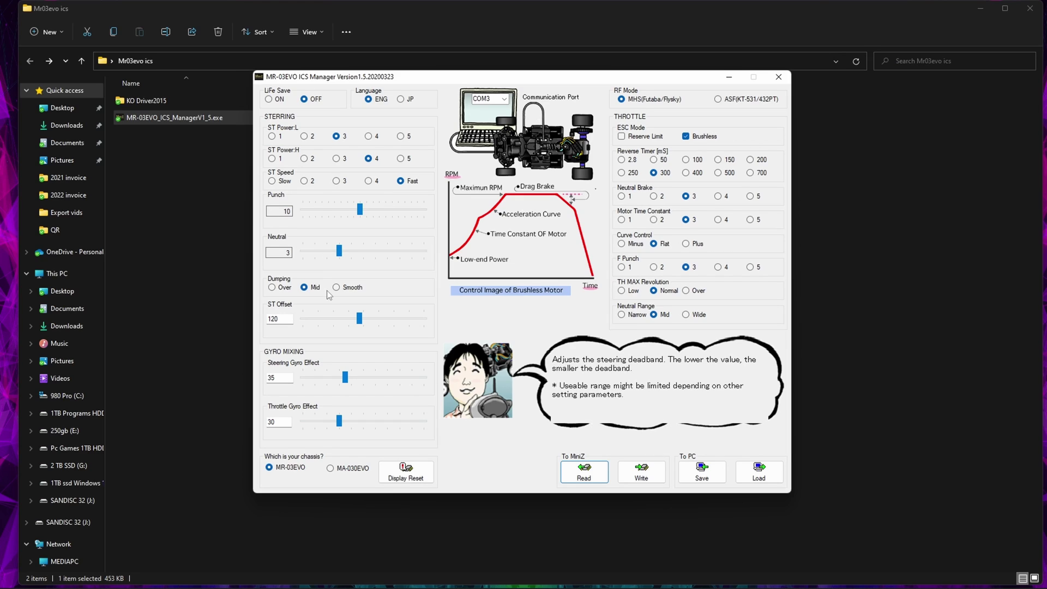
mouse_move(329, 290)
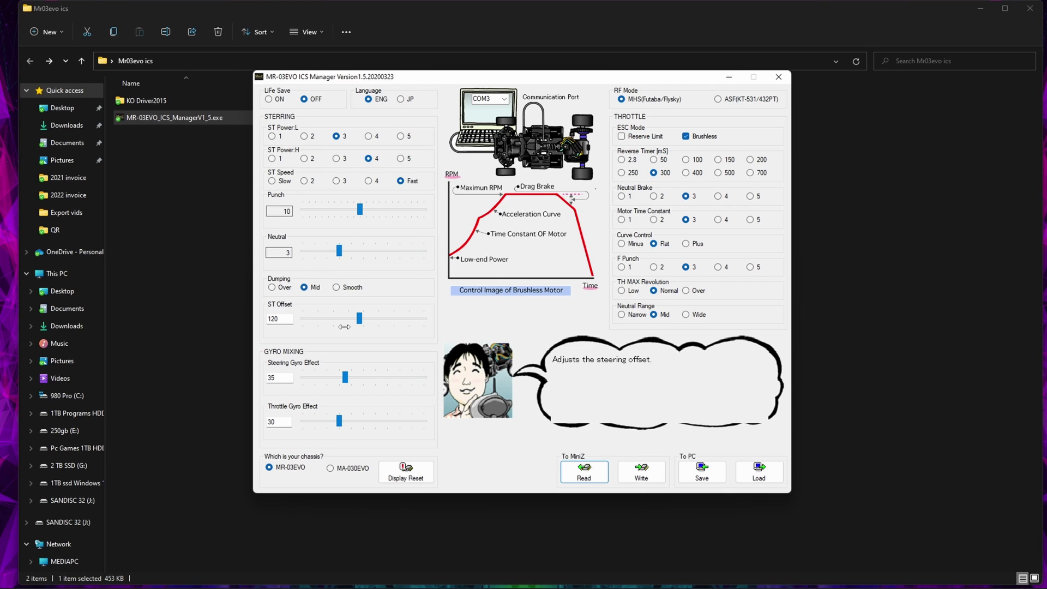
mouse_move(328, 375)
mouse_move(327, 419)
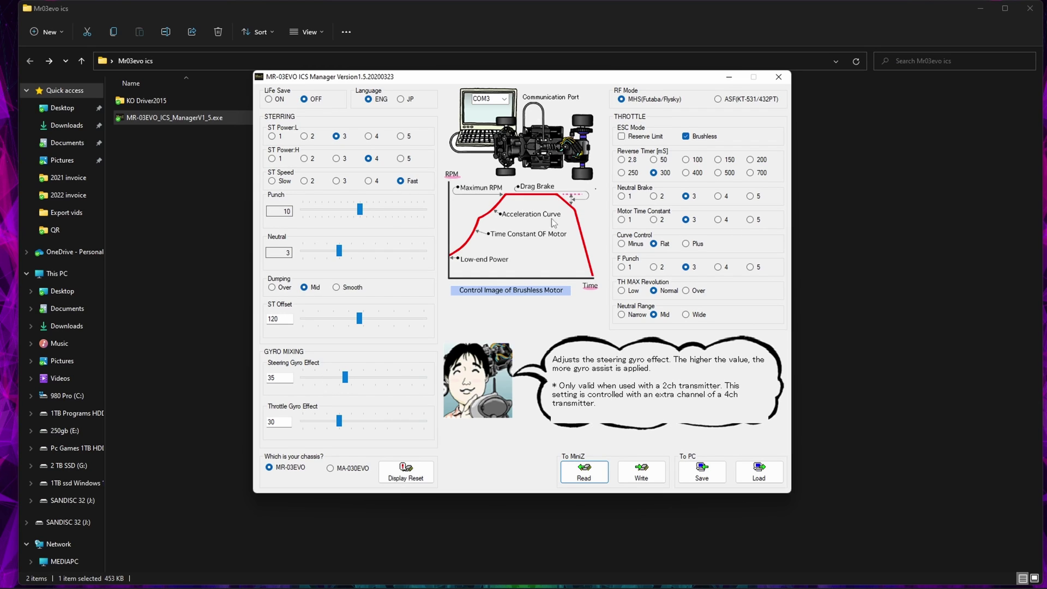
Step: Examine the explanations of the RF mode and throttle settings, from ESC Mode and Reverse Timer through TH MAX Revolution to Neutral Range
mouse_move(645, 100)
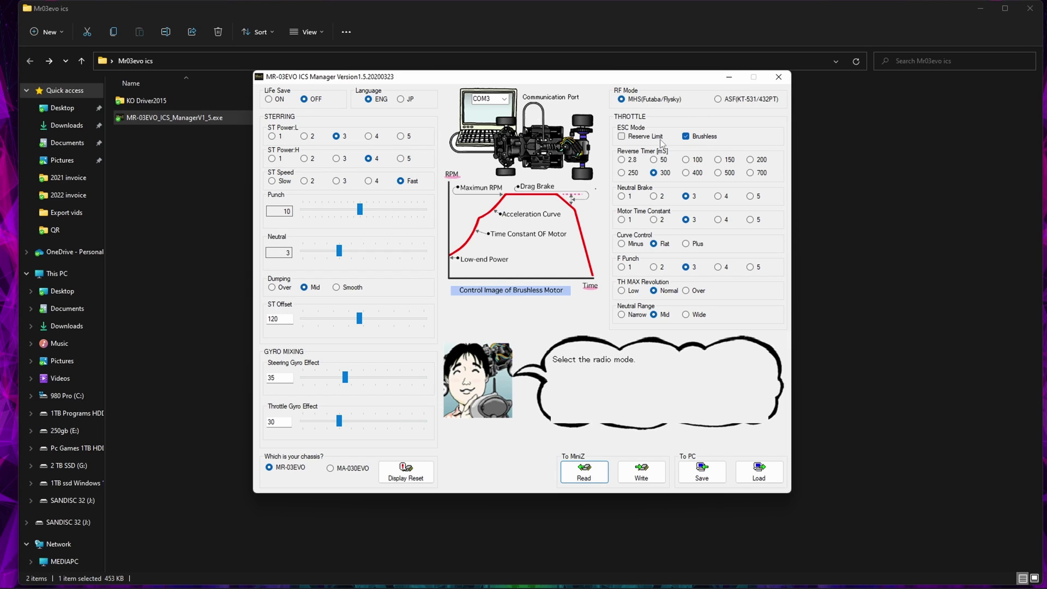
mouse_move(640, 140)
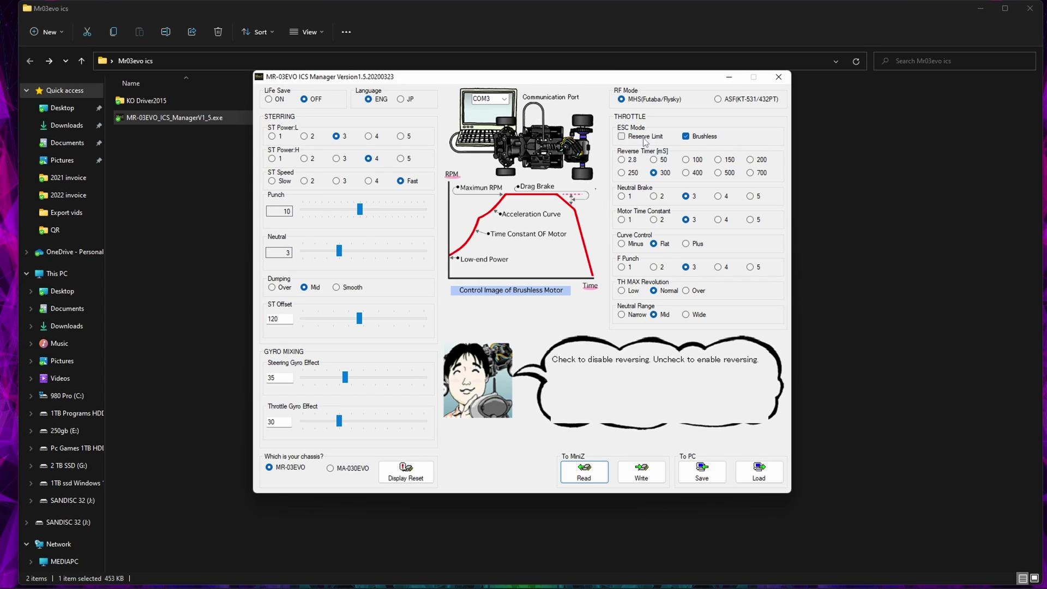
mouse_move(710, 144)
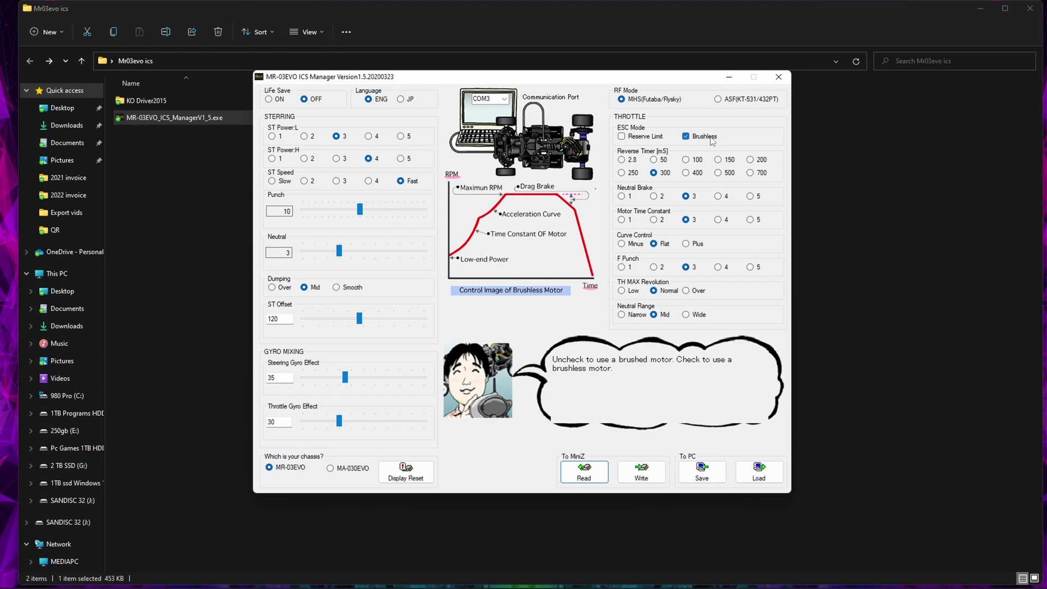
mouse_move(678, 173)
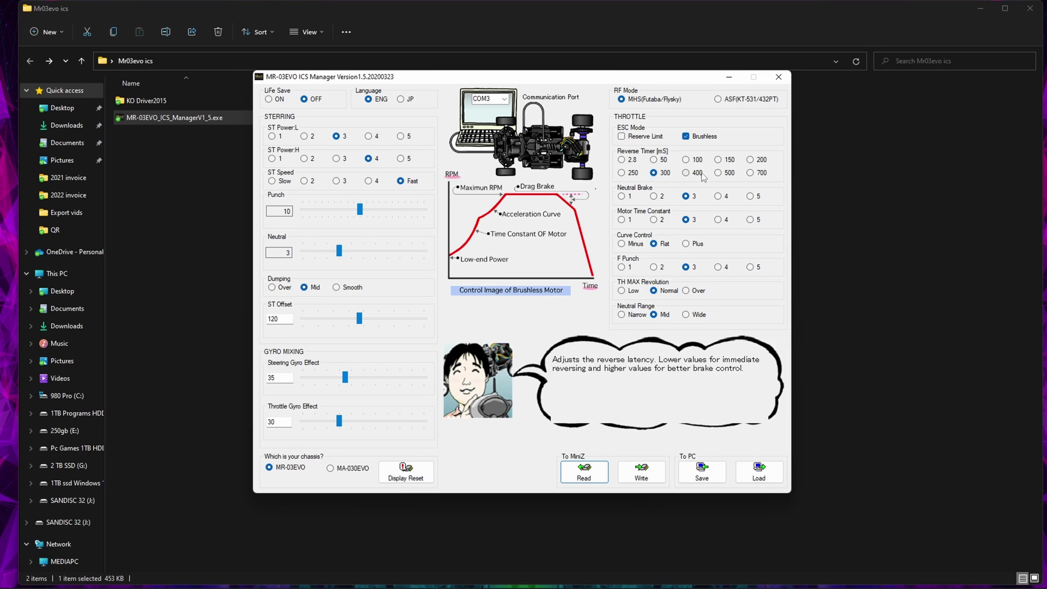
mouse_move(686, 200)
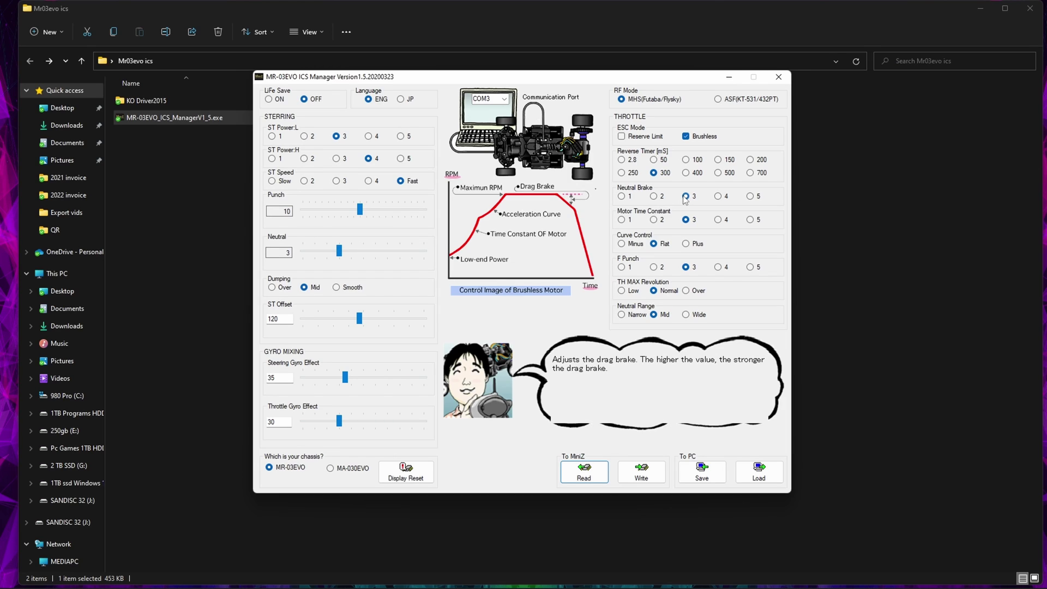
mouse_move(681, 224)
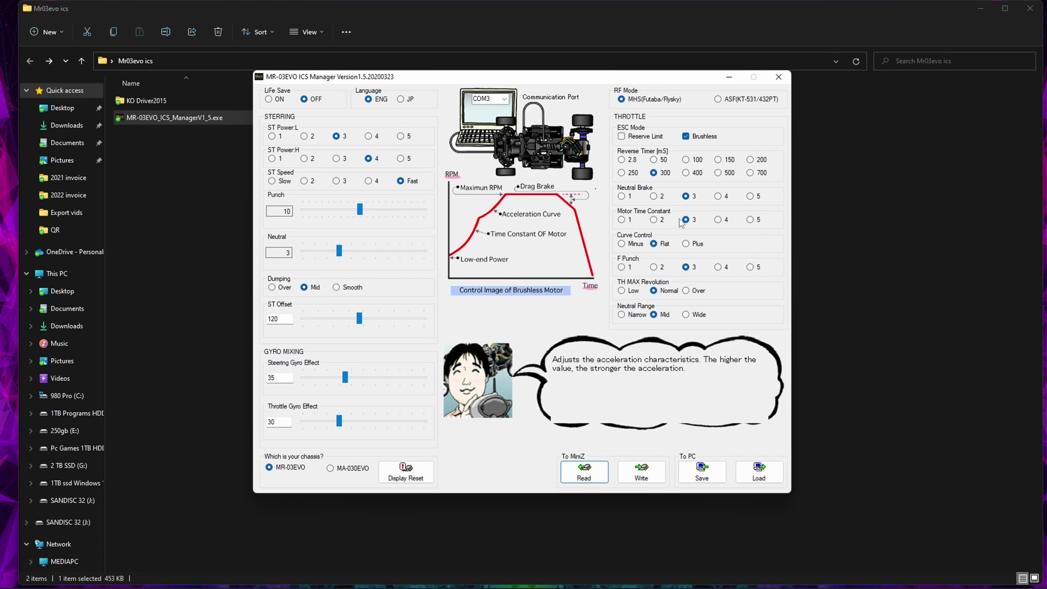
mouse_move(668, 246)
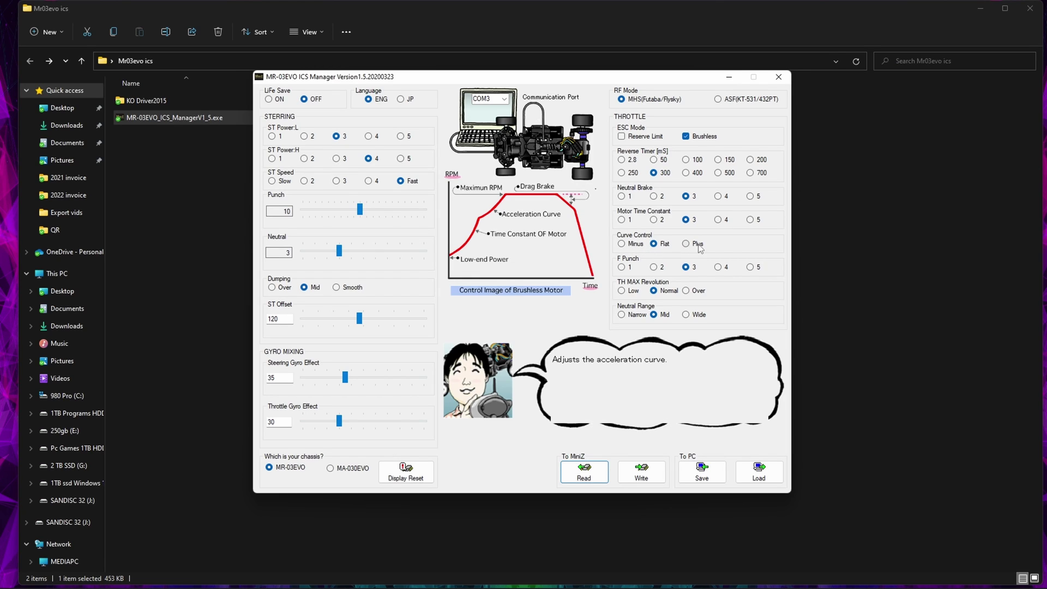
mouse_move(677, 269)
mouse_move(671, 295)
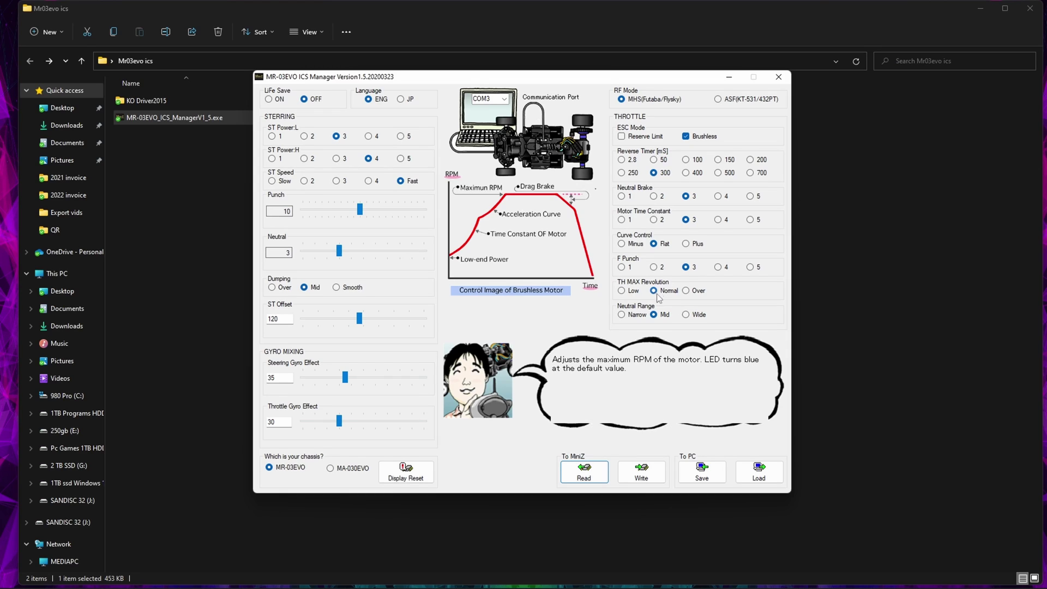
left_click(653, 317)
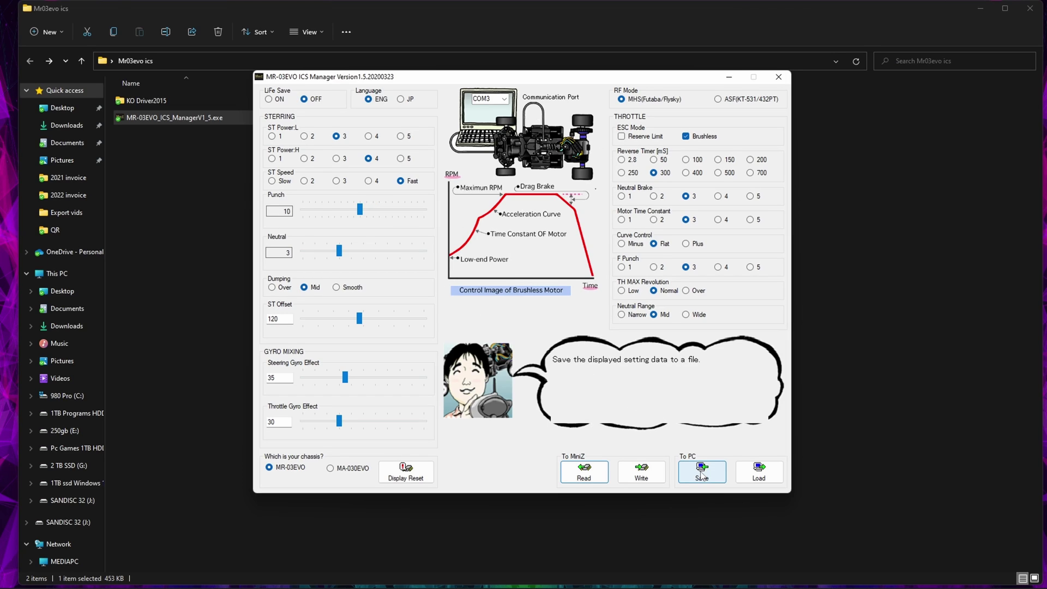
Step: Read the settings from the chassis again and save them as default.ics in the Desktop's Mr03evo ics folder
left_click(584, 479)
left_click(532, 333)
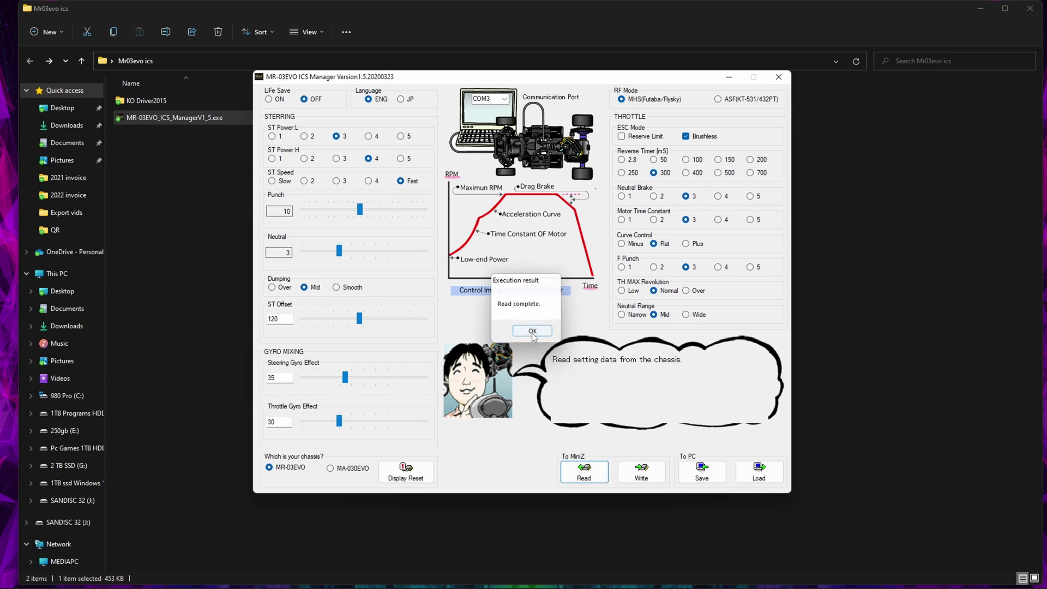
left_click(704, 472)
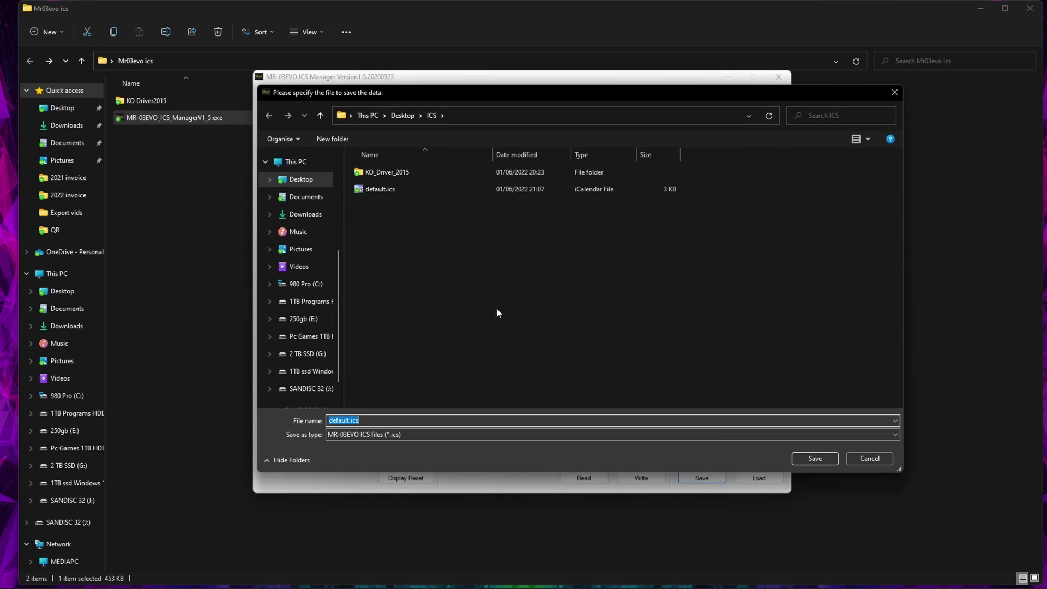
left_click(402, 115)
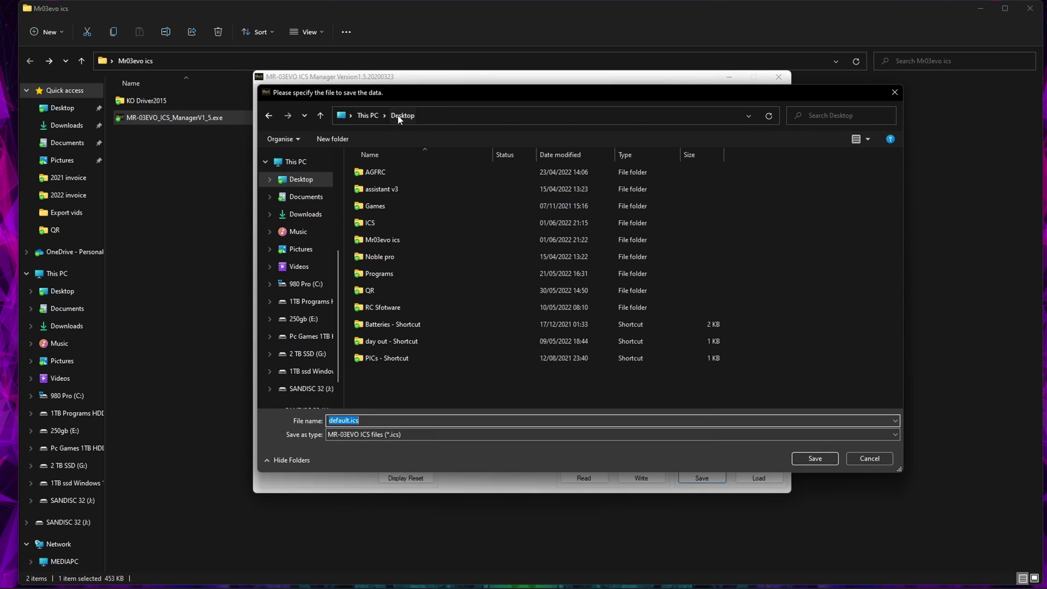
double_click(394, 241)
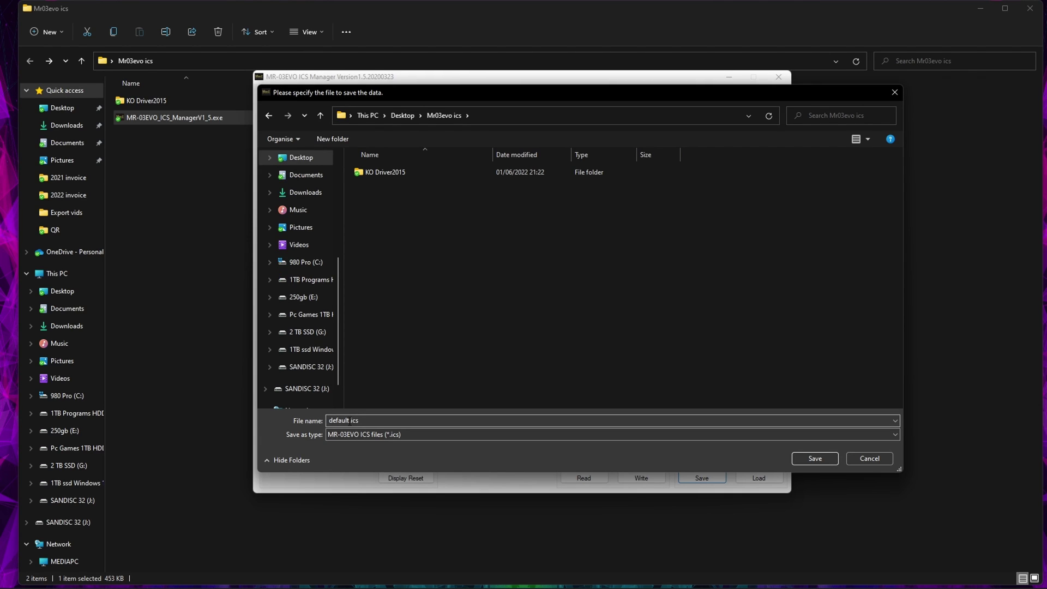
double_click(353, 420)
left_click(349, 420)
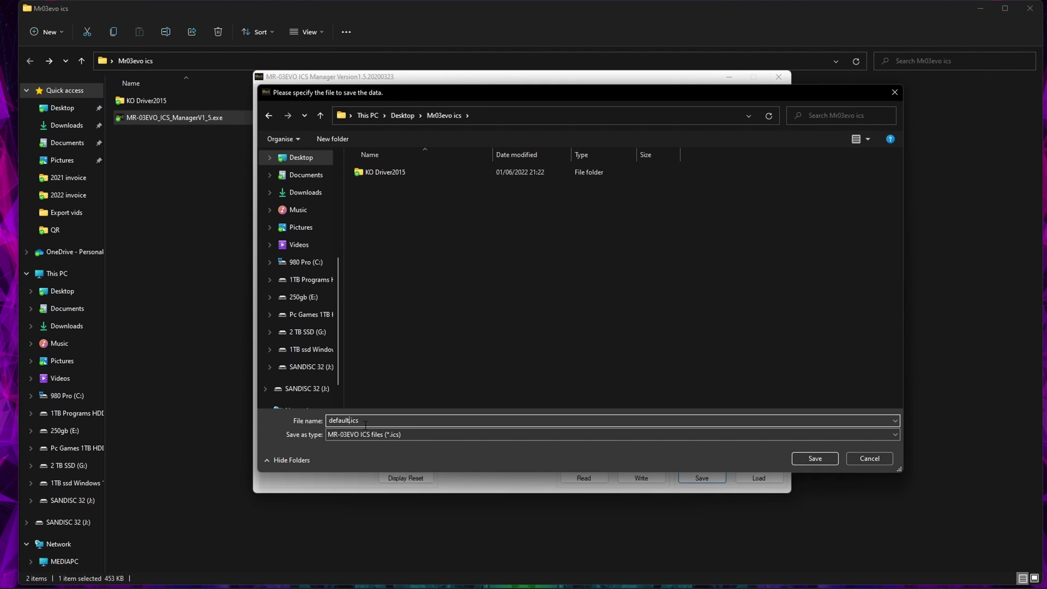
left_click(814, 457)
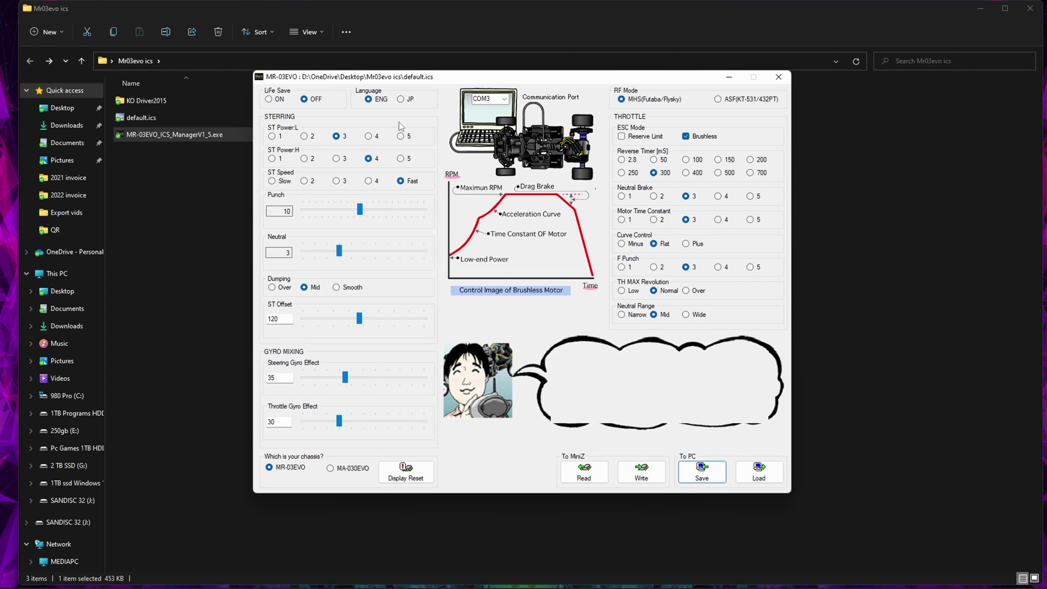
Step: Turn Life Save on and write the settings to the chassis
mouse_move(270, 103)
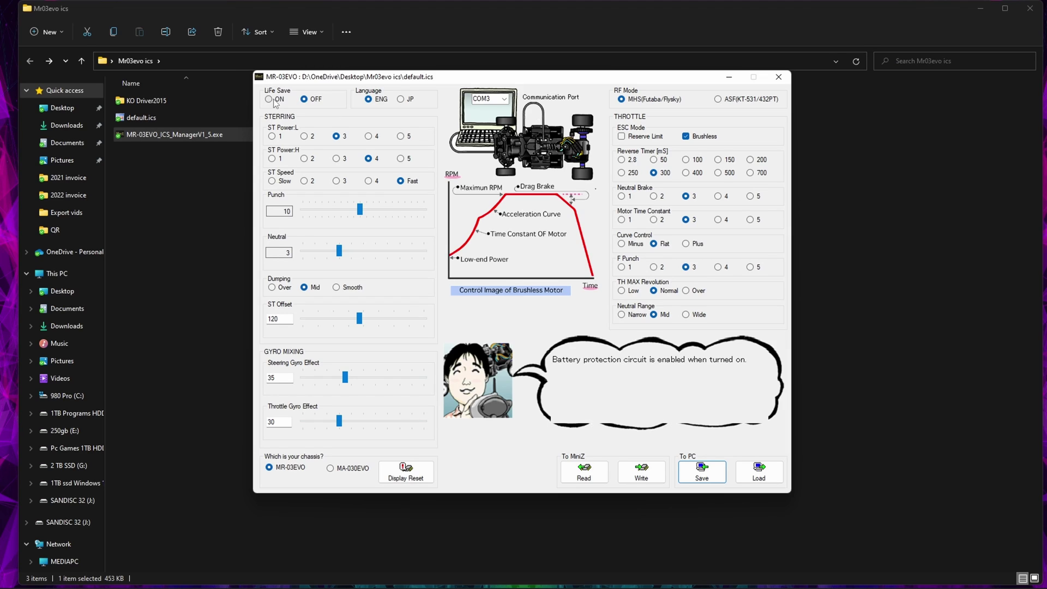
left_click(270, 100)
left_click(651, 474)
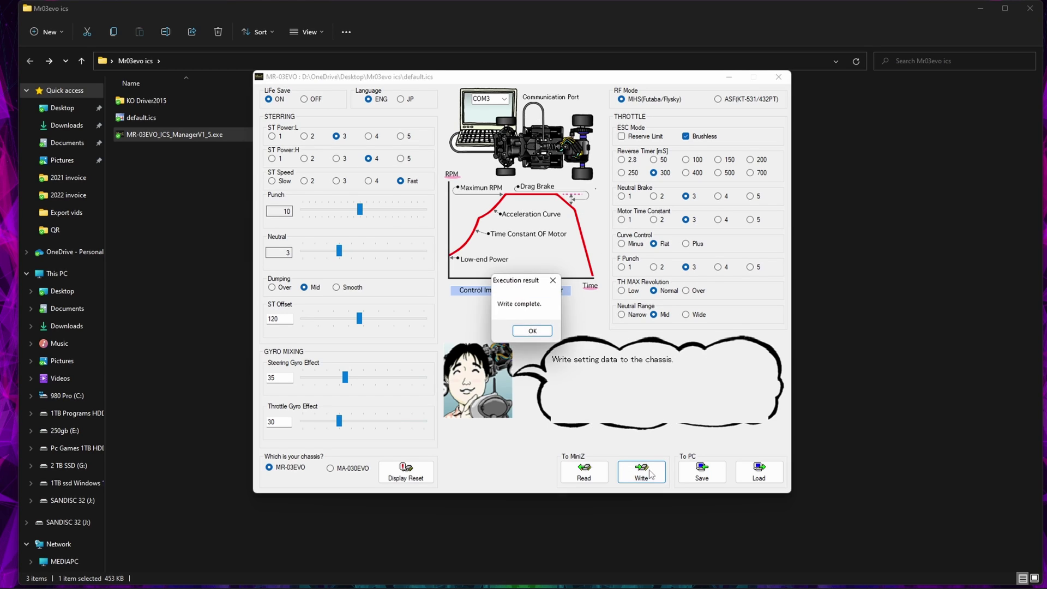
left_click(531, 331)
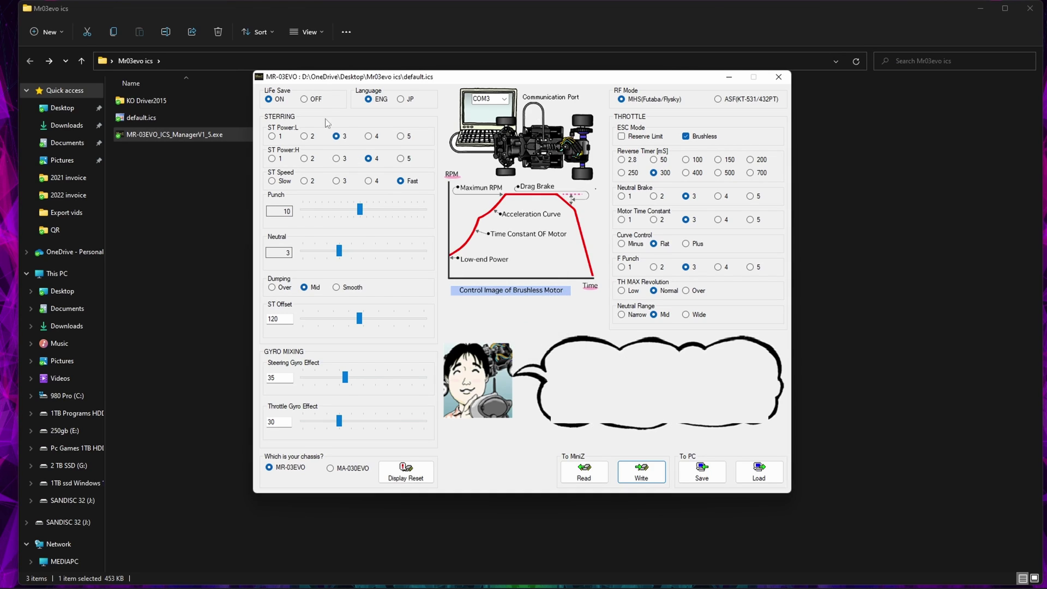
Step: Turn Life Save off again and write the settings back to the chassis
left_click(304, 100)
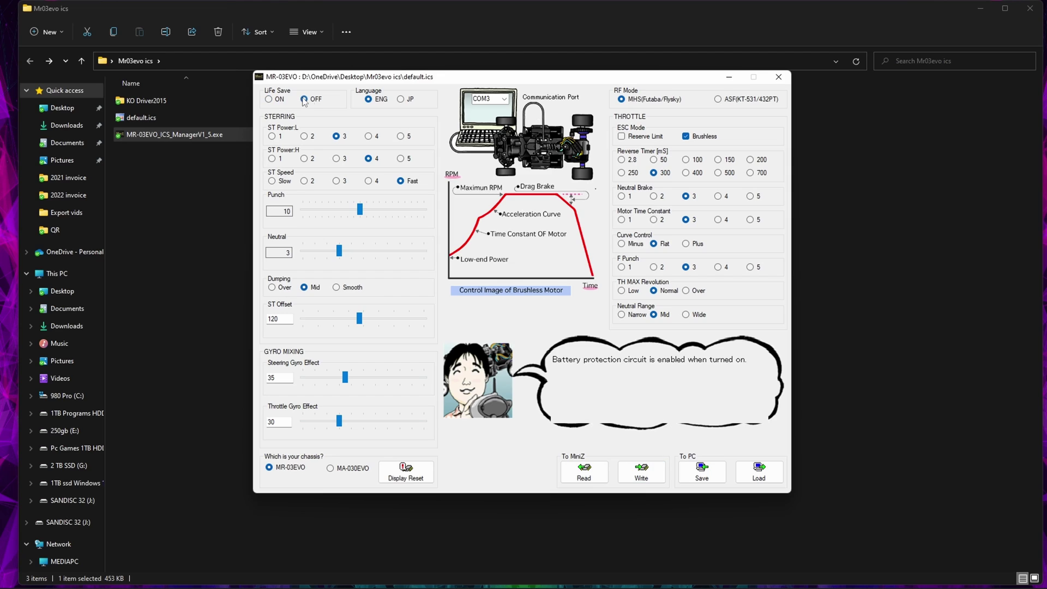
left_click(637, 474)
left_click(524, 332)
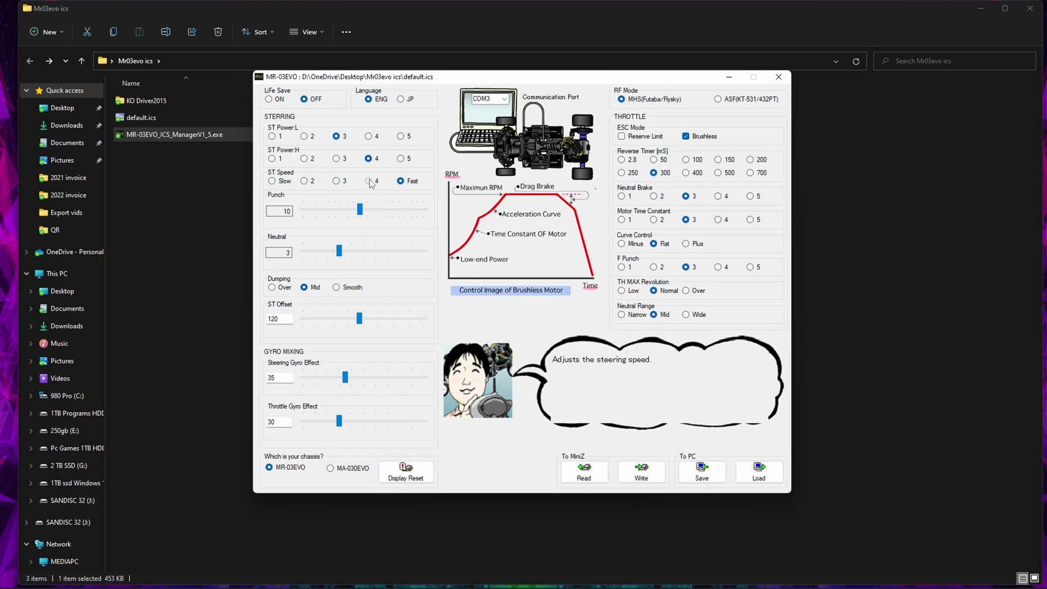
Step: Set ST Speed to 3, ST Power:H to 3 and Motor Time Constant to 4
left_click(337, 181)
left_click(337, 159)
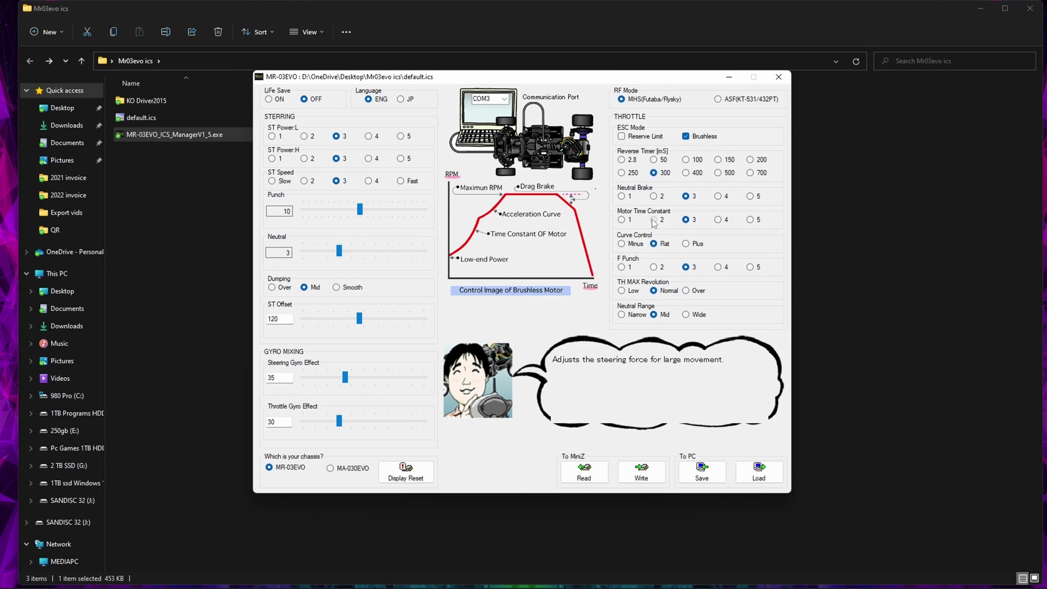
left_click(718, 220)
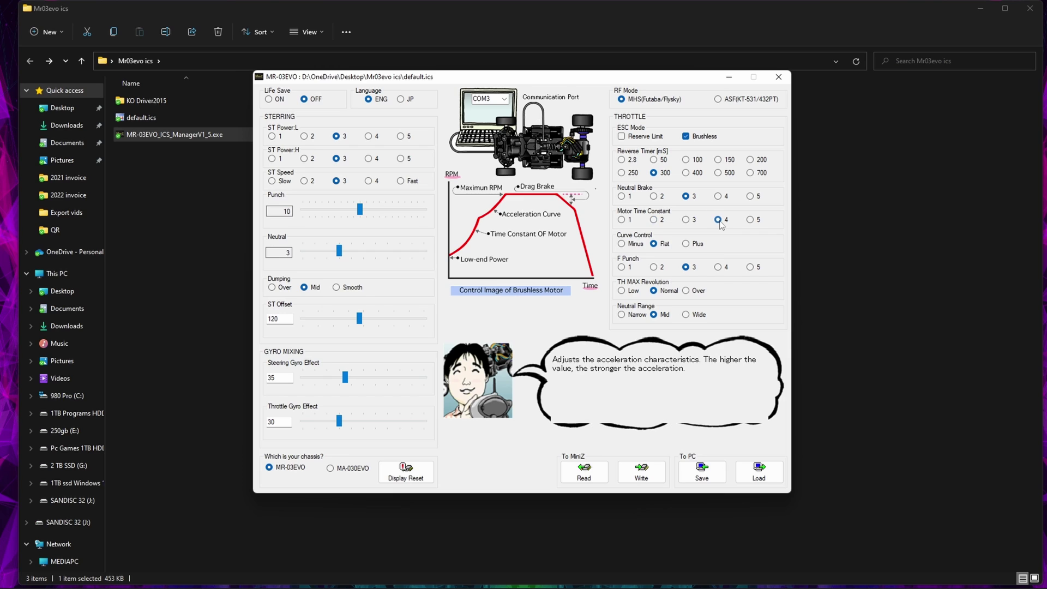
Step: Load the saved default.ics settings file from the Mr03evo ics folder into the manager
left_click(759, 473)
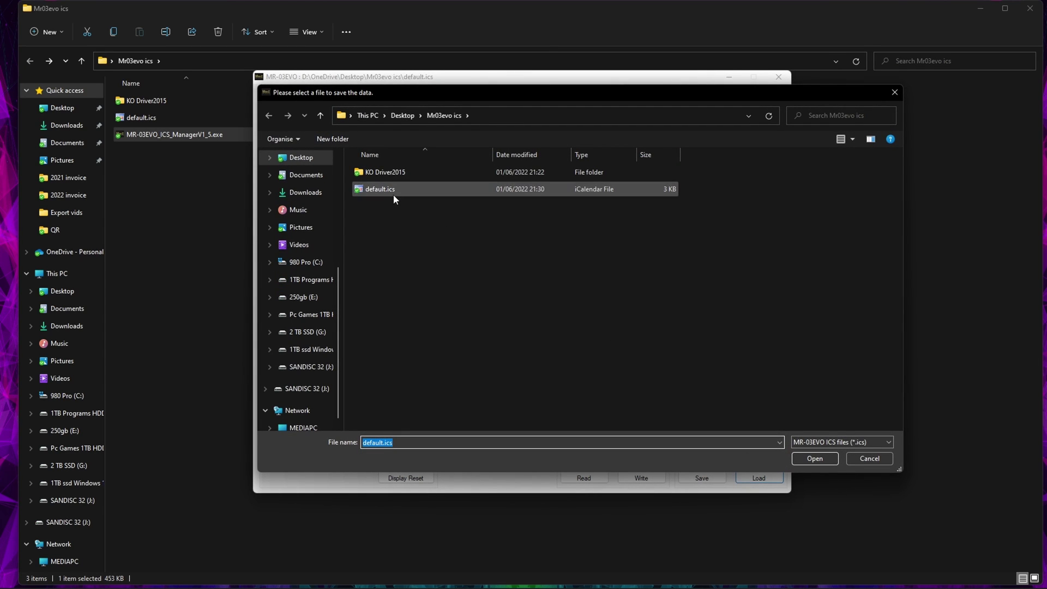
left_click(394, 192)
left_click(806, 459)
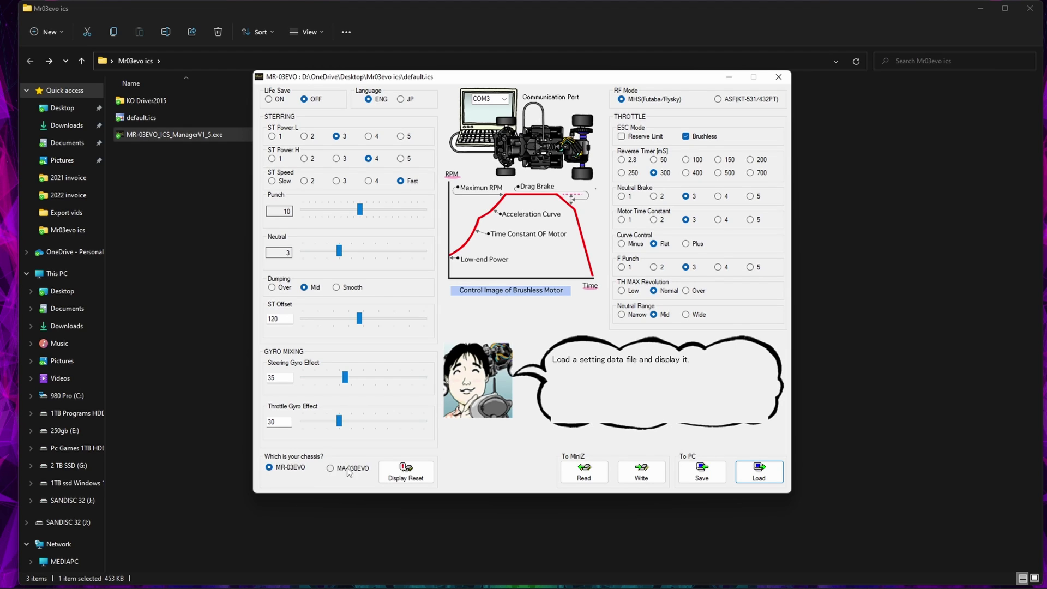
mouse_move(402, 418)
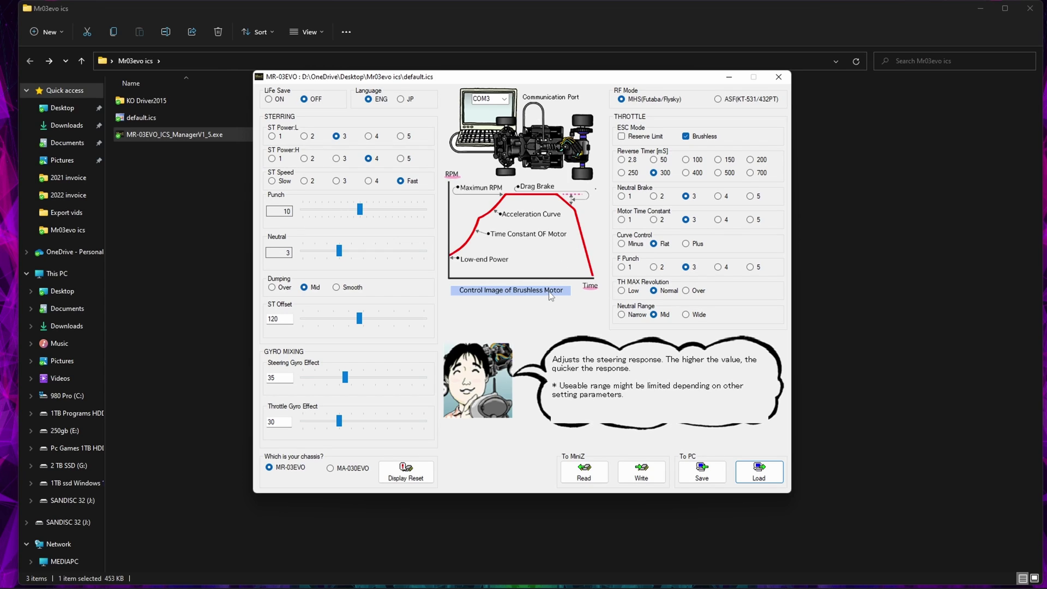
mouse_move(737, 253)
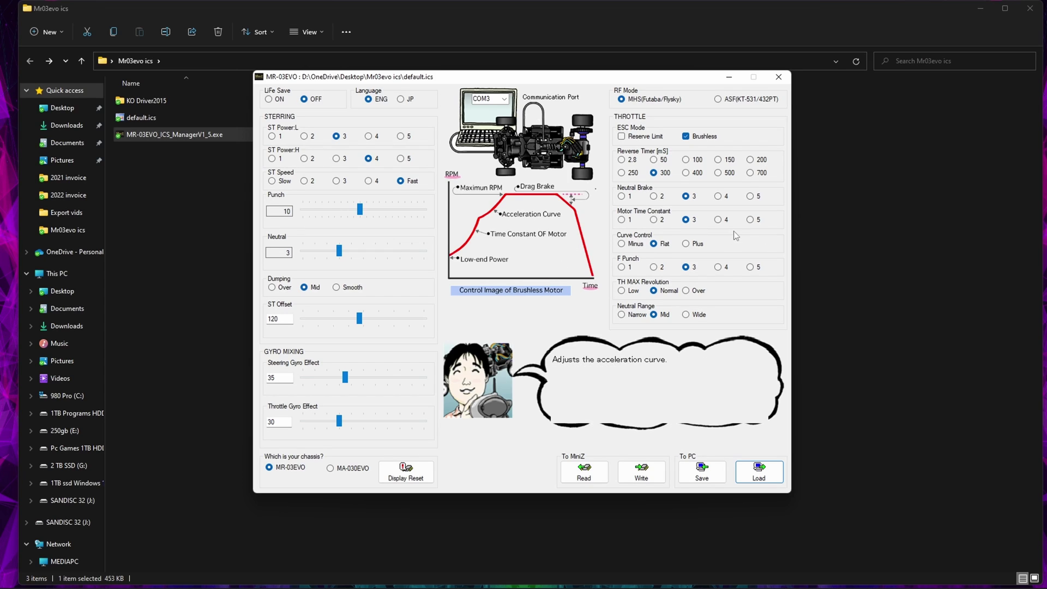